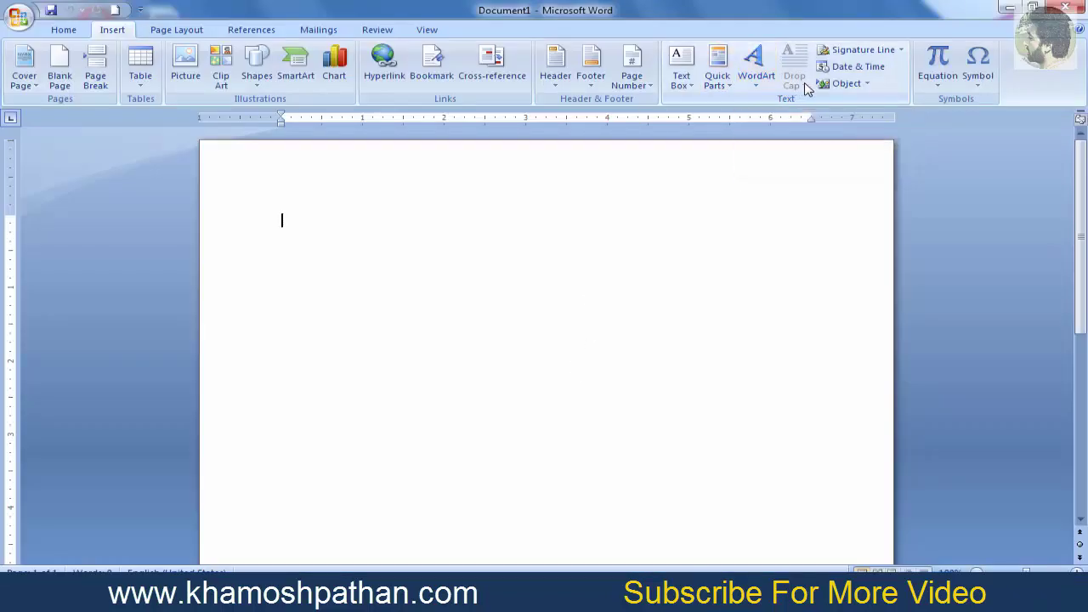
- Insert a Decorative Quote text box from the built-in Text Box gallery
left_click(1012, 13)
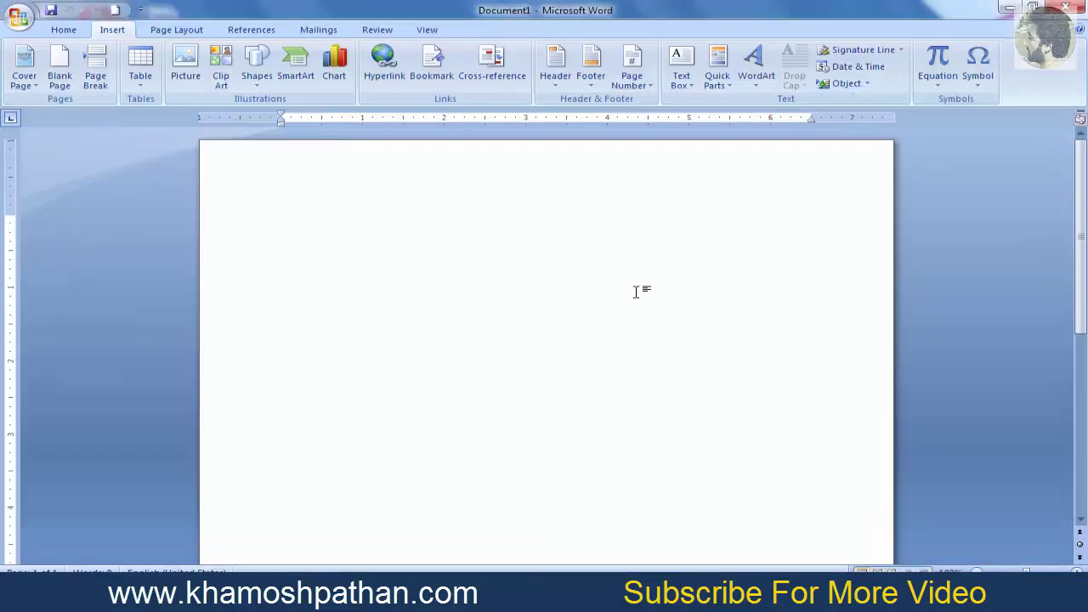
left_click(693, 86)
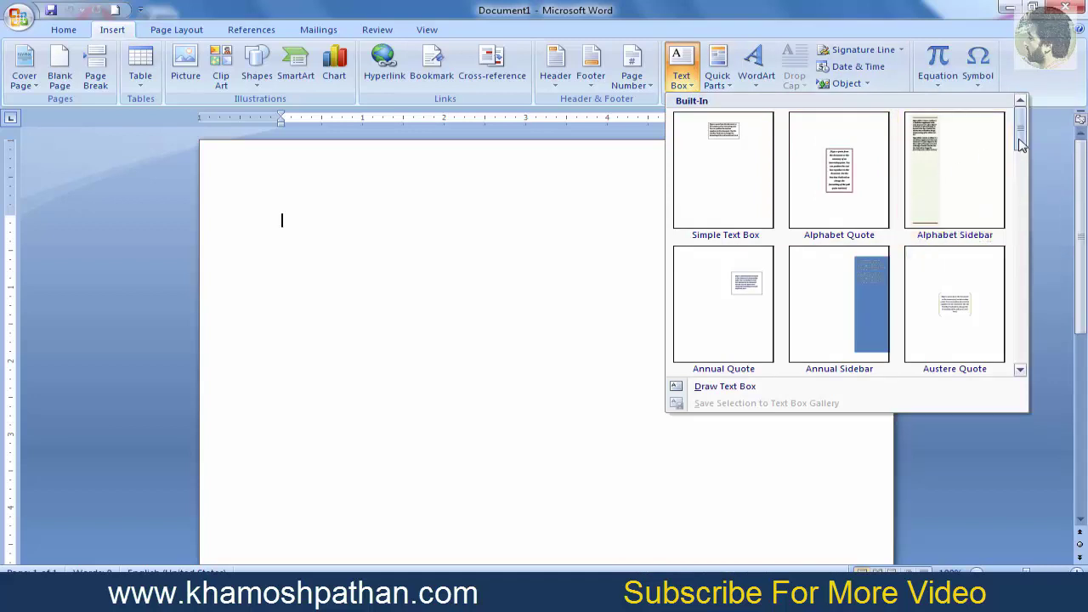
mouse_move(1020, 146)
left_mouse_down()
mouse_move(1021, 300)
mouse_move(1023, 224)
left_mouse_up()
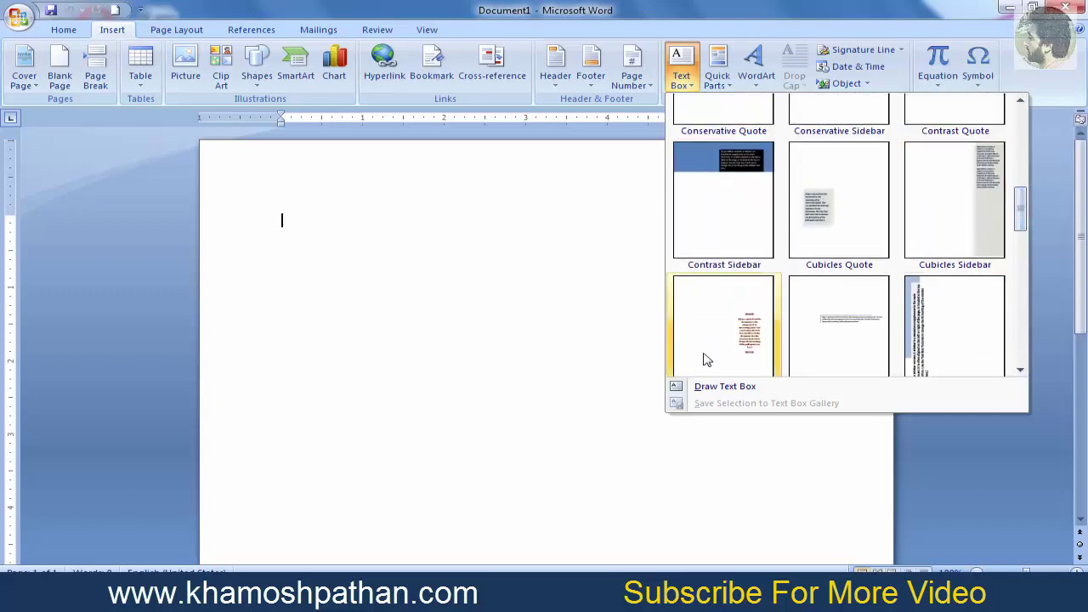
left_click(705, 359)
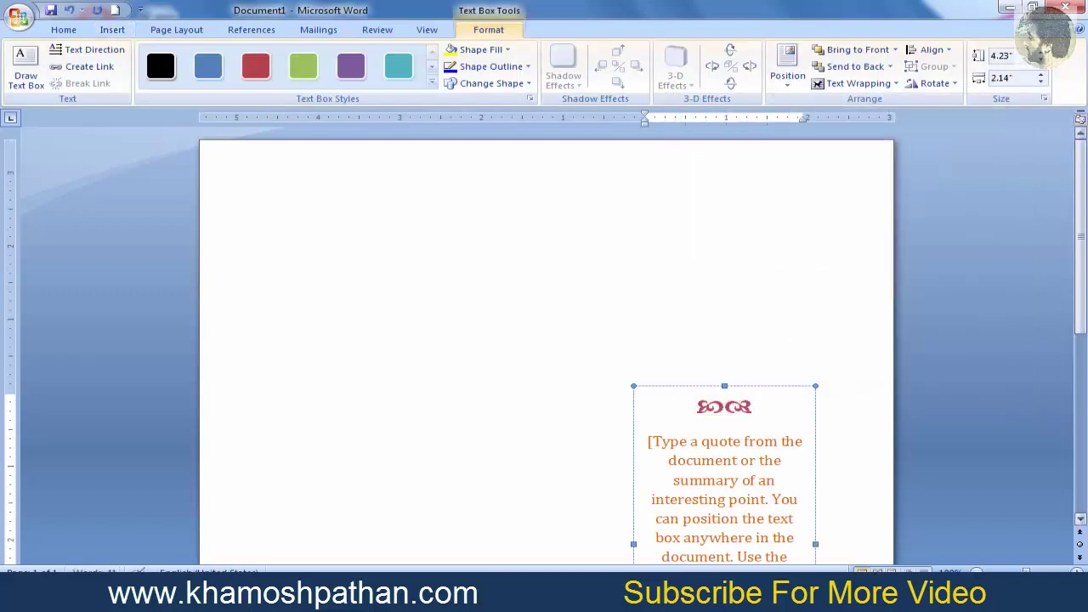
- Replace the quote's placeholder text with random sample letters starting 'Lkasjf'
left_click_drag(1080, 246, 1078, 339)
left_click(719, 316)
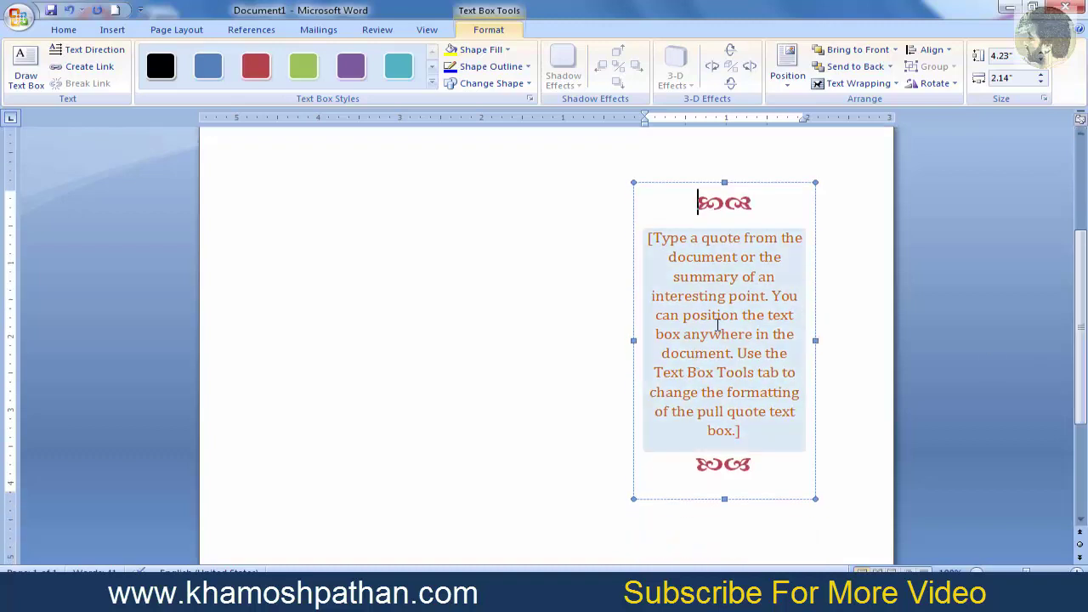
type("Lkasjflkasjfklsadjfo[iwereulkdsfj")
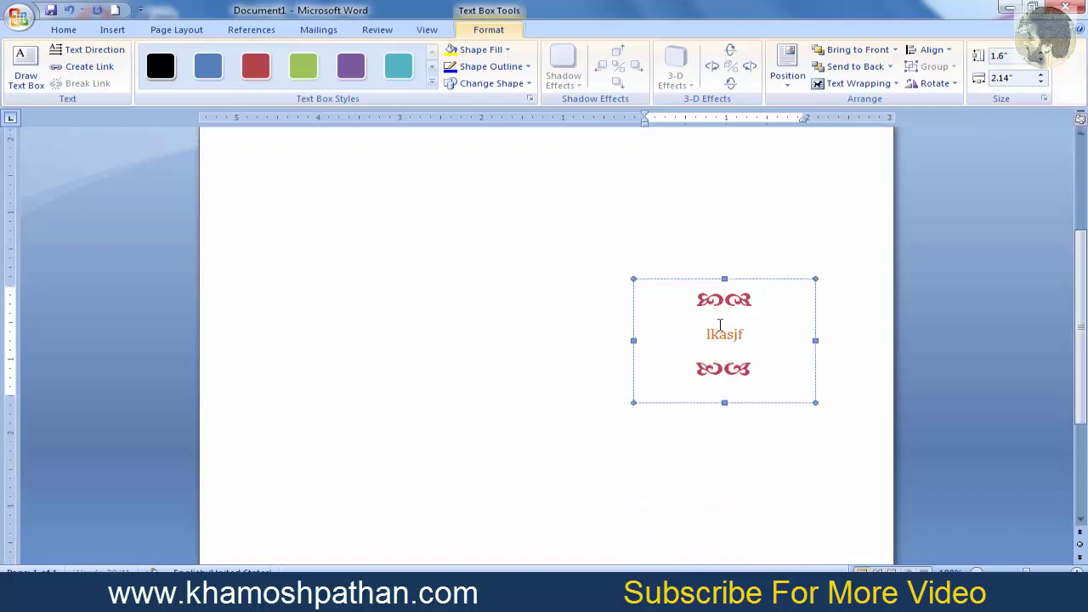
type("lksaddjflksa")
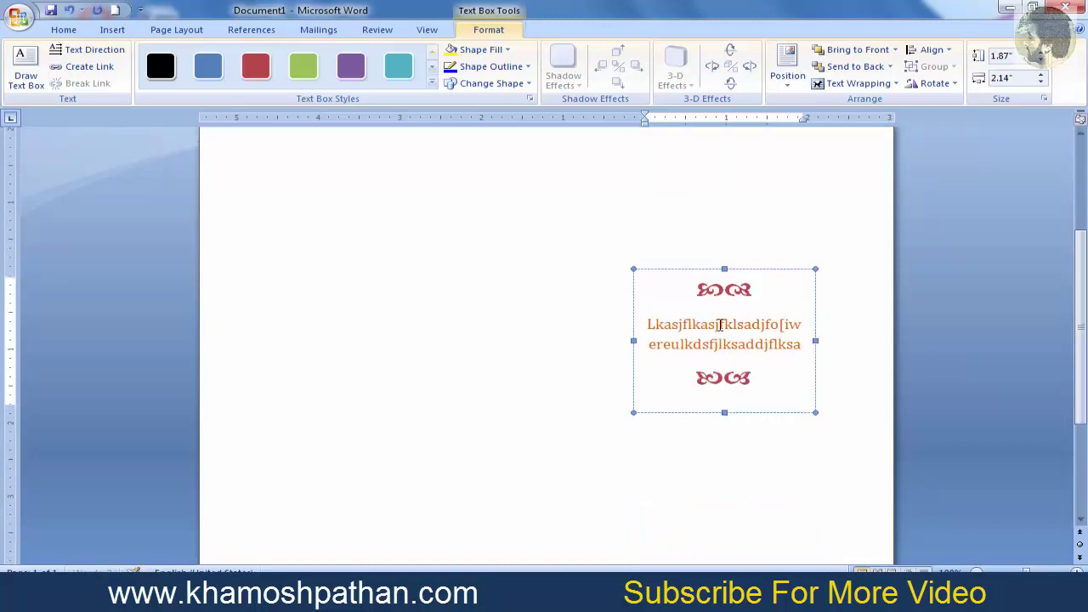
type("djfslkdkfjfklskgjlkg")
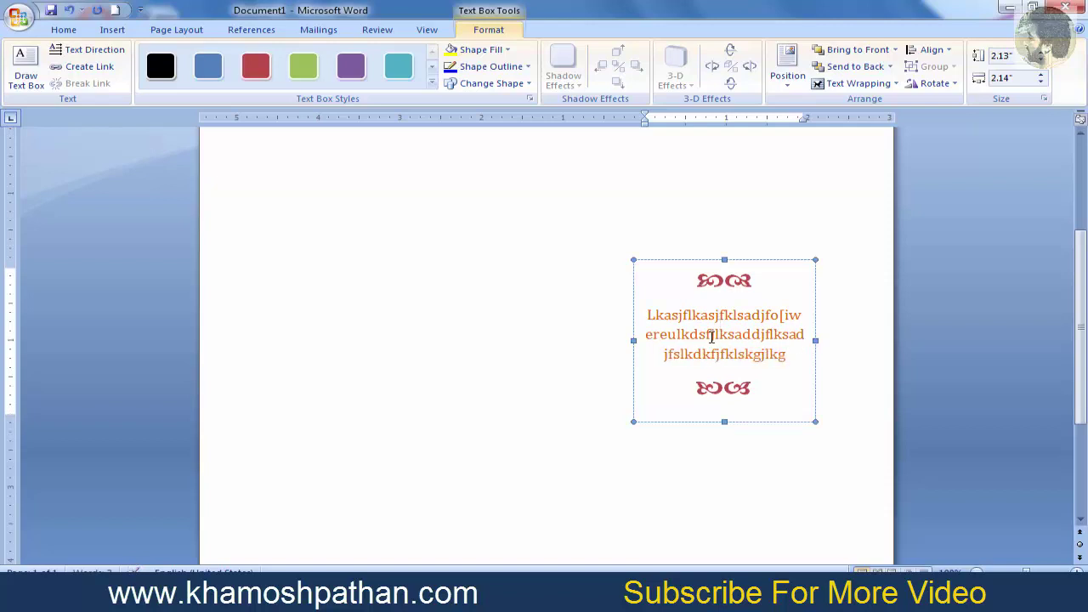
- Try teal and purple styles on the quote box, then fill it dark blue
left_click(398, 66)
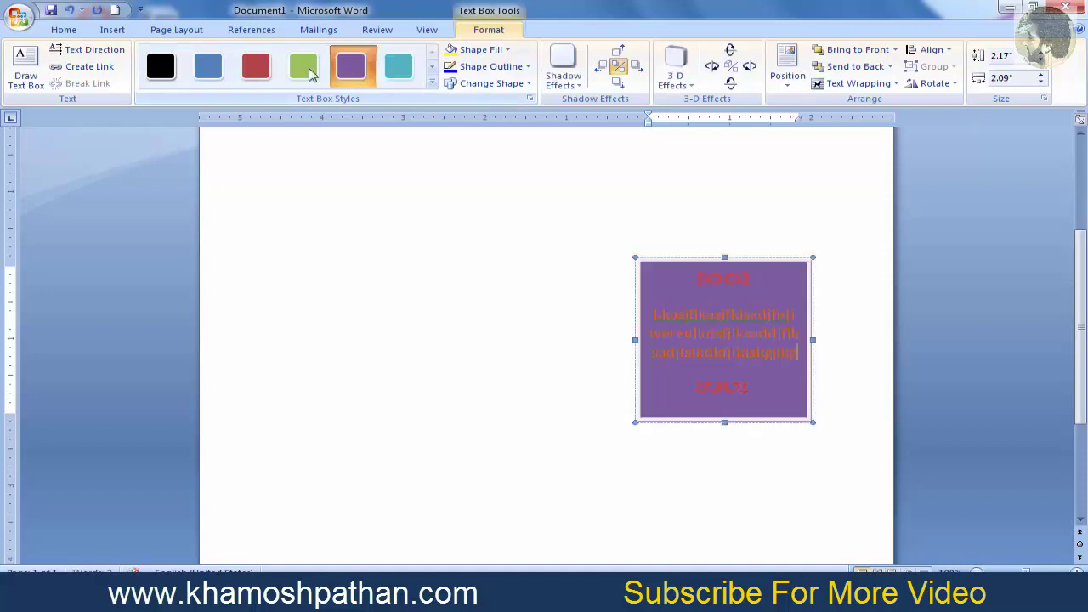
left_click(351, 68)
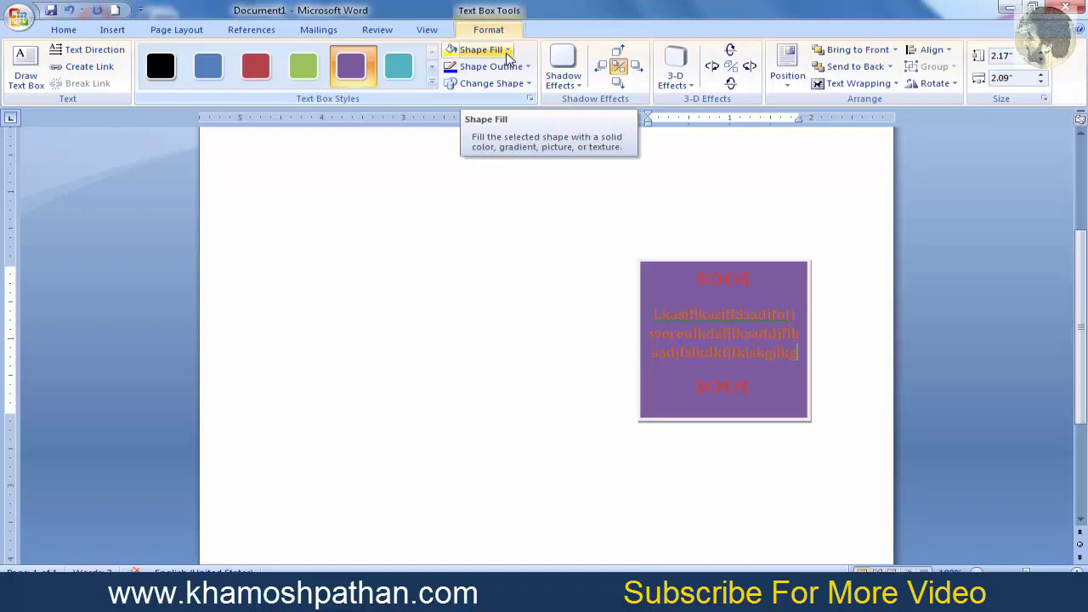
left_click(507, 51)
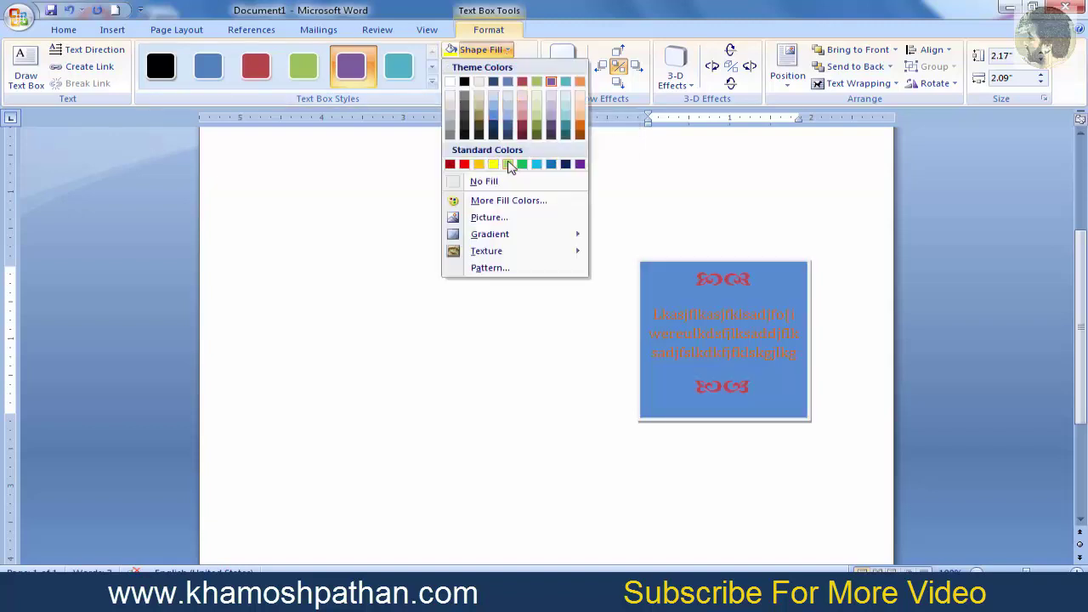
left_click(565, 165)
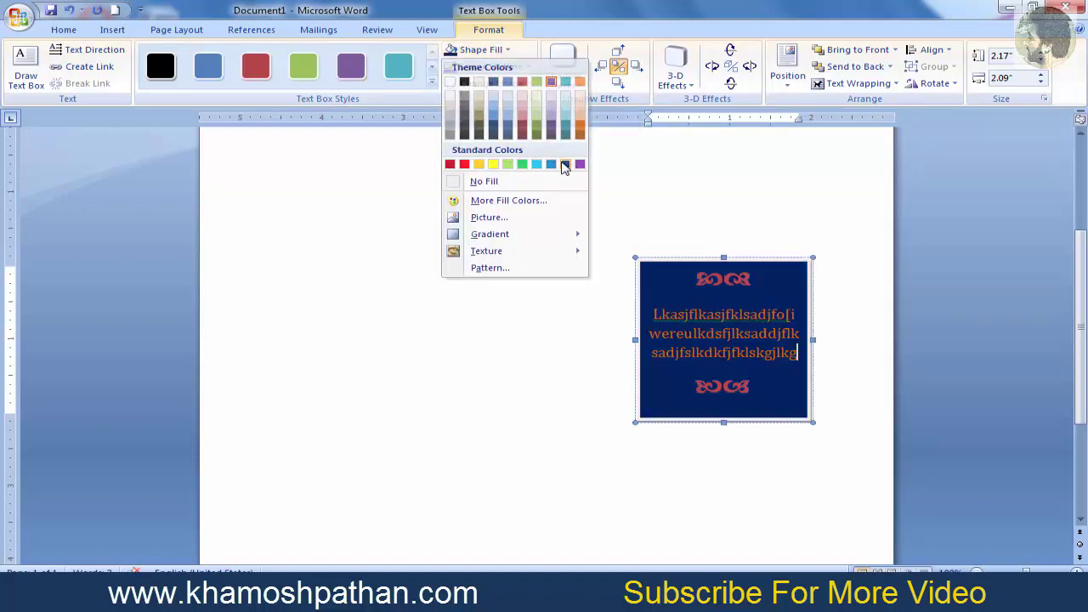
- Give the quote box a red outline and change its shape to a rounded rectangle
left_click(527, 69)
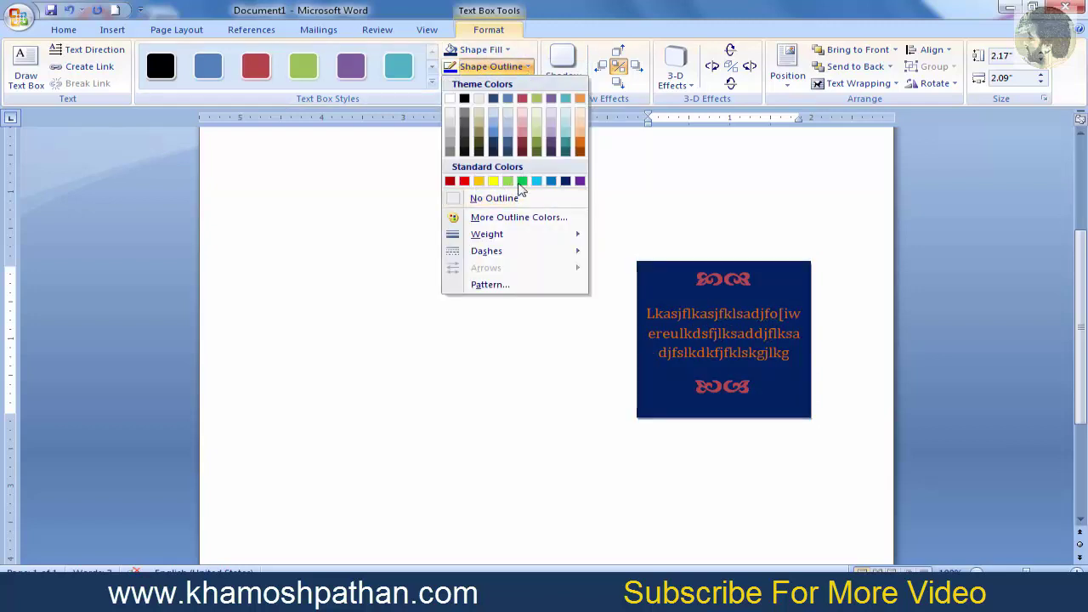
left_click(464, 182)
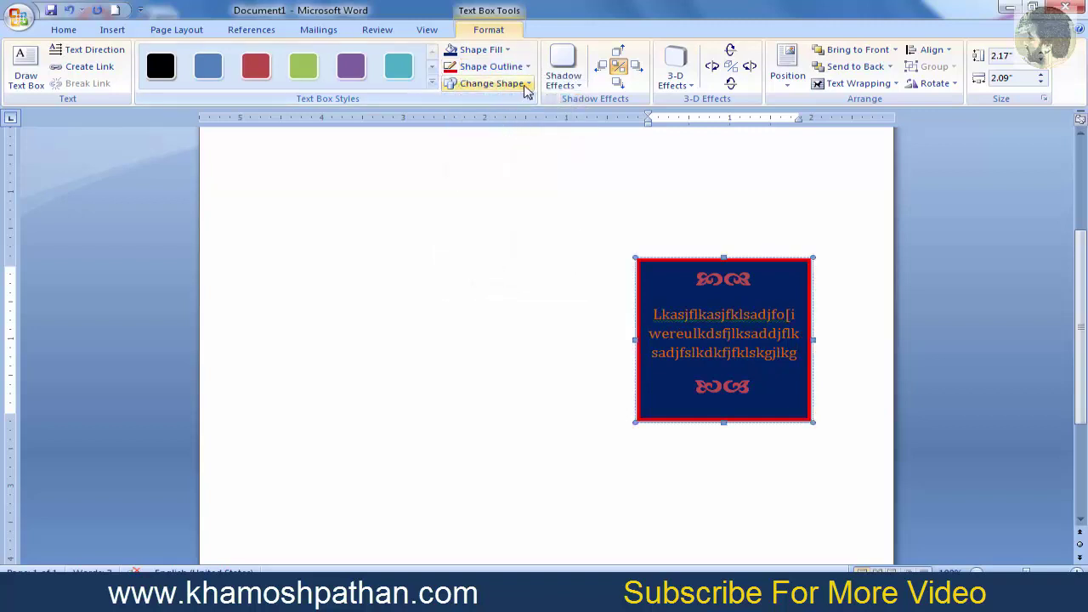
left_click(527, 85)
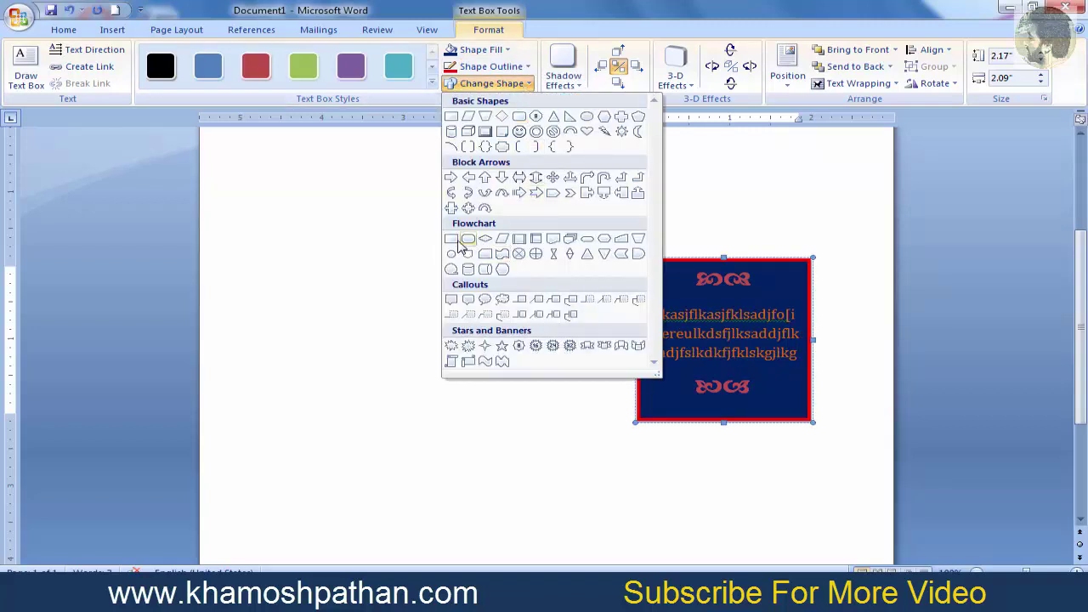
left_click(467, 239)
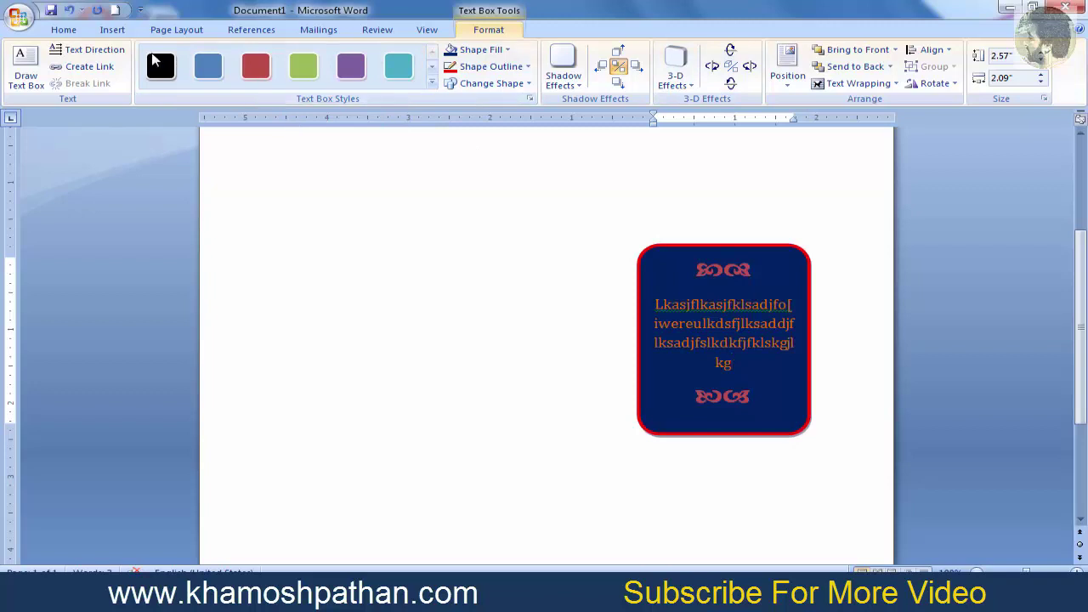
- Draw a plain text box in the upper left of the page, then undo to clear all text boxes
left_click(109, 31)
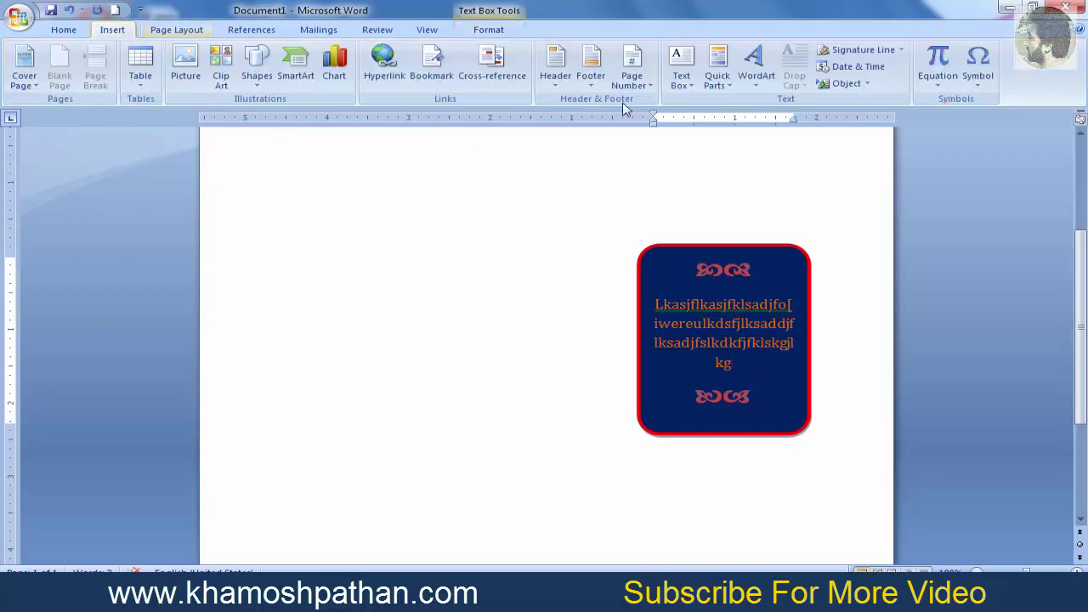
left_click(698, 85)
left_click(713, 103)
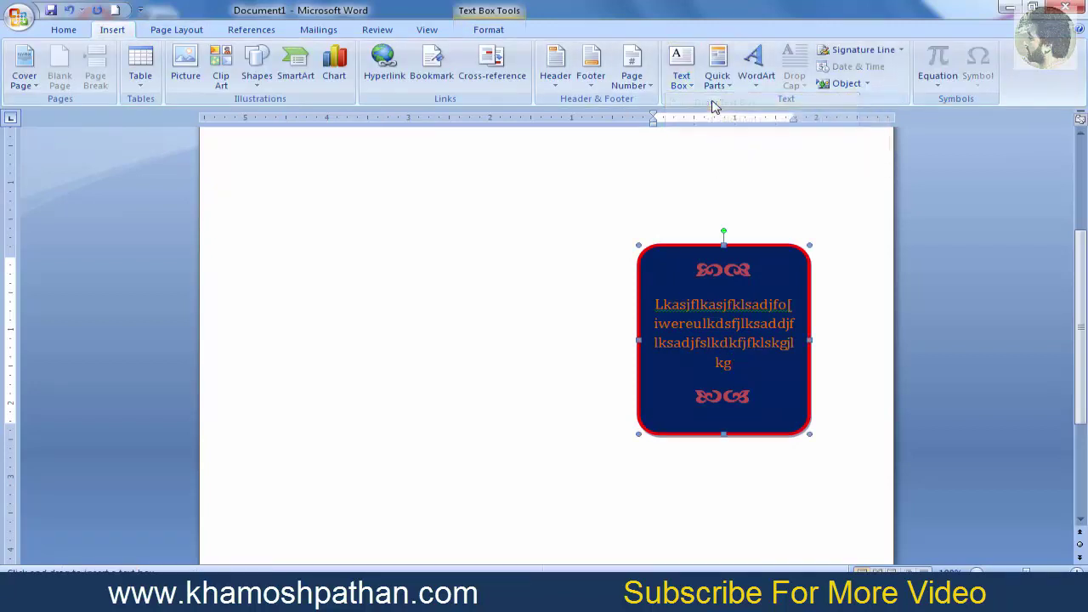
left_click(693, 89)
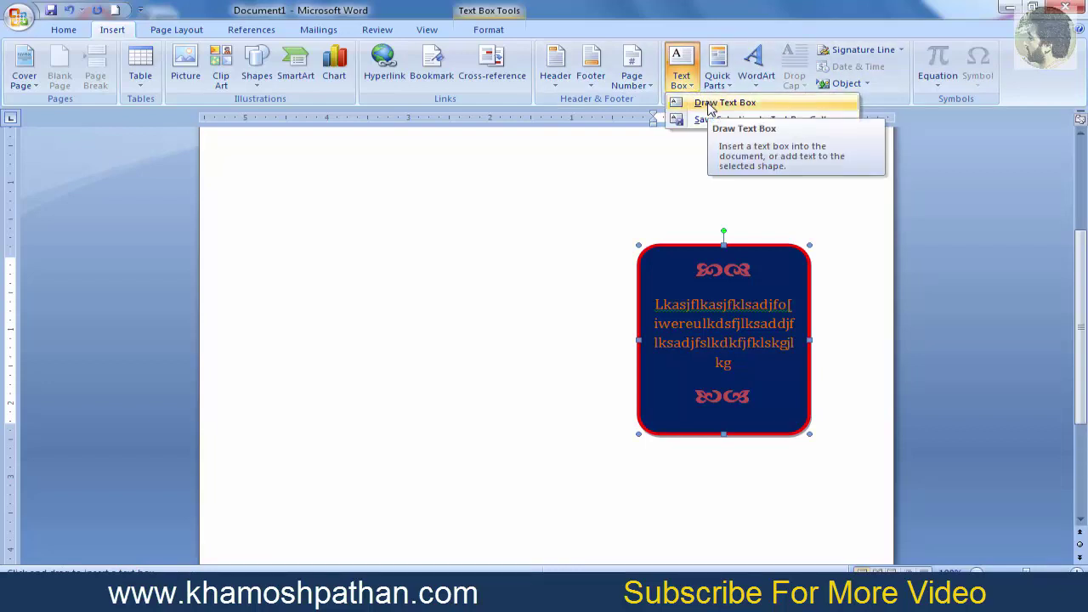
left_click(713, 103)
key("Escape")
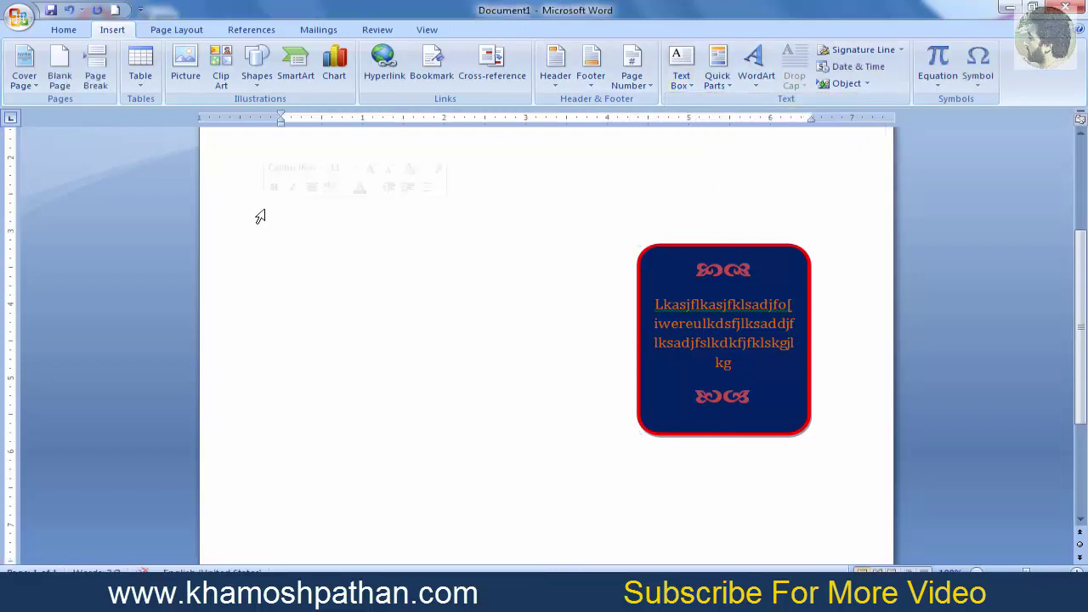
left_click(681, 68)
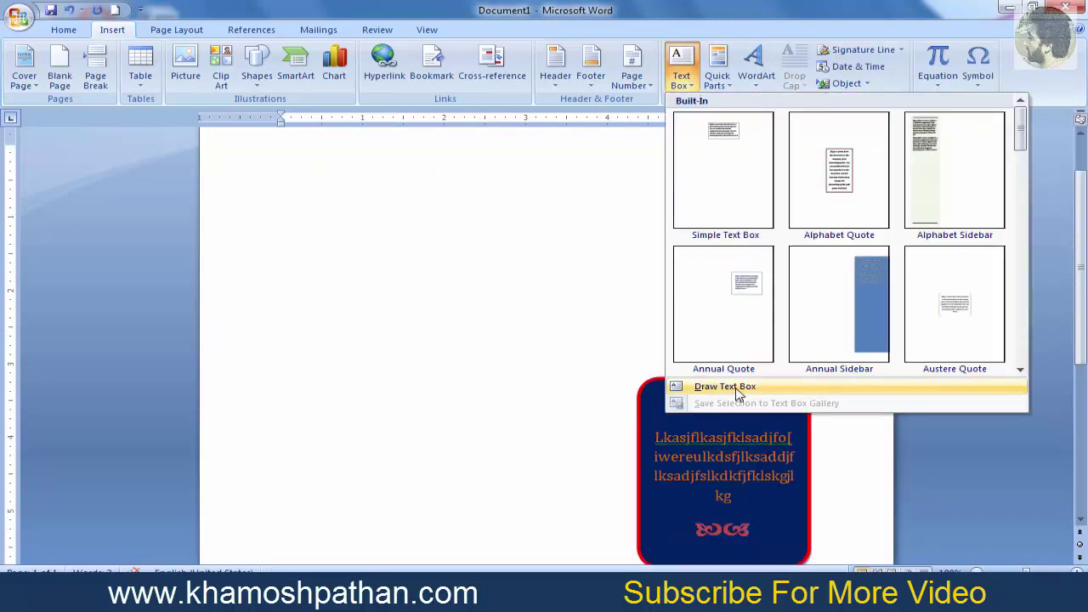
left_click(738, 396)
left_click_drag(275, 200, 558, 369)
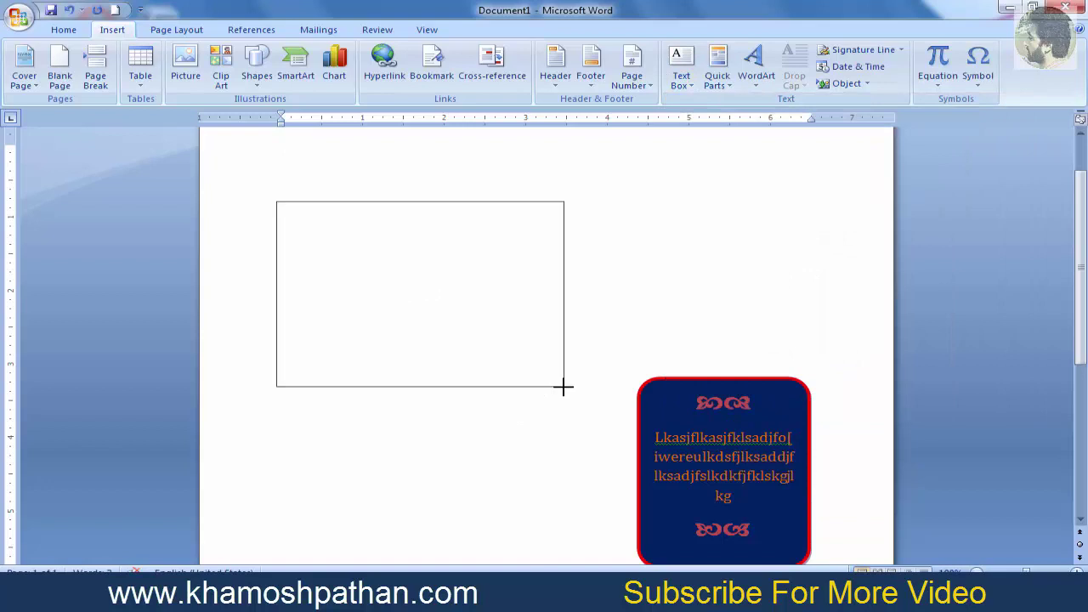
left_click_drag(559, 369, 561, 404)
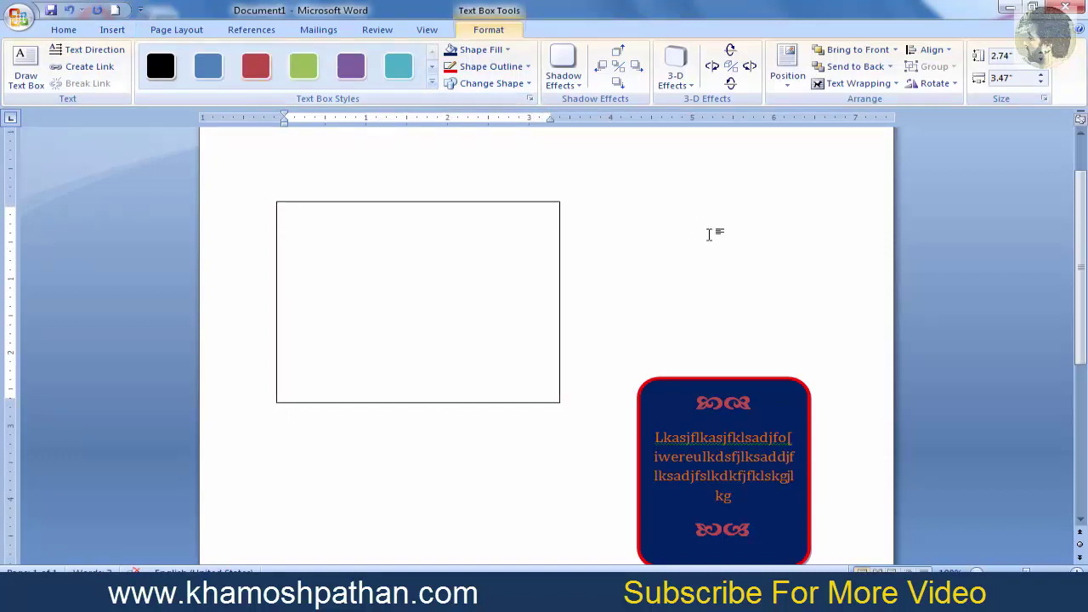
key("ctrl+z")
key("ctrl+z")
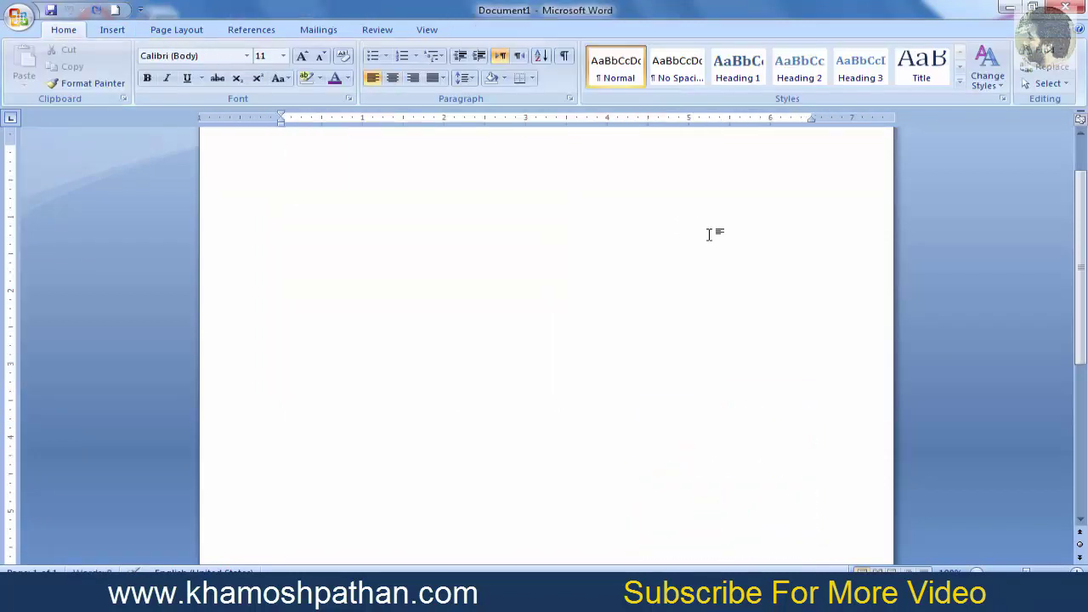
- Switch the ribbon to the Insert tab for the empty page
left_click(115, 30)
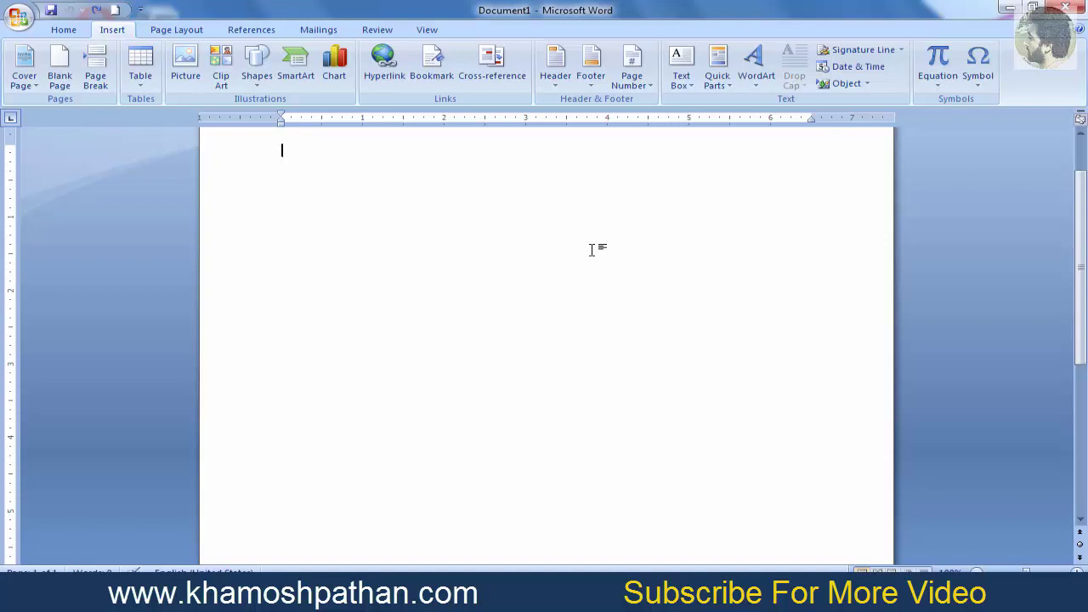
- Type an address line ending in 'tank city', then a mobile number line with a sample number
type("address.")
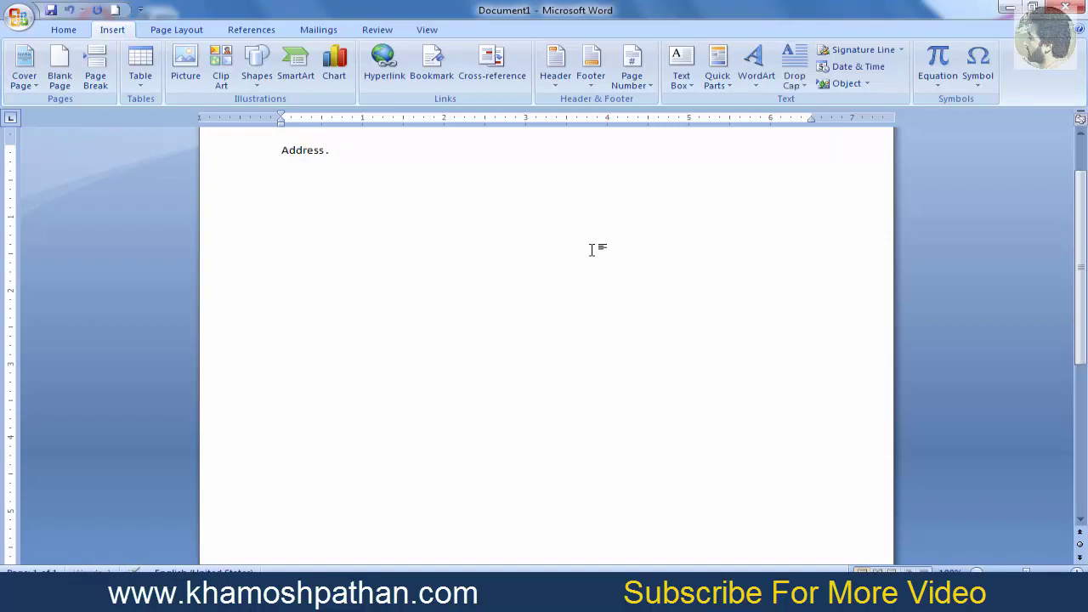
type(" an")
key("BackSpace")
key("BackSpace")
key("BackSpace")
type("tank ci")
type("tey")
key("BackSpace")
key("BackSpace")
key("BackSpace")
type("ty")
key("Return")
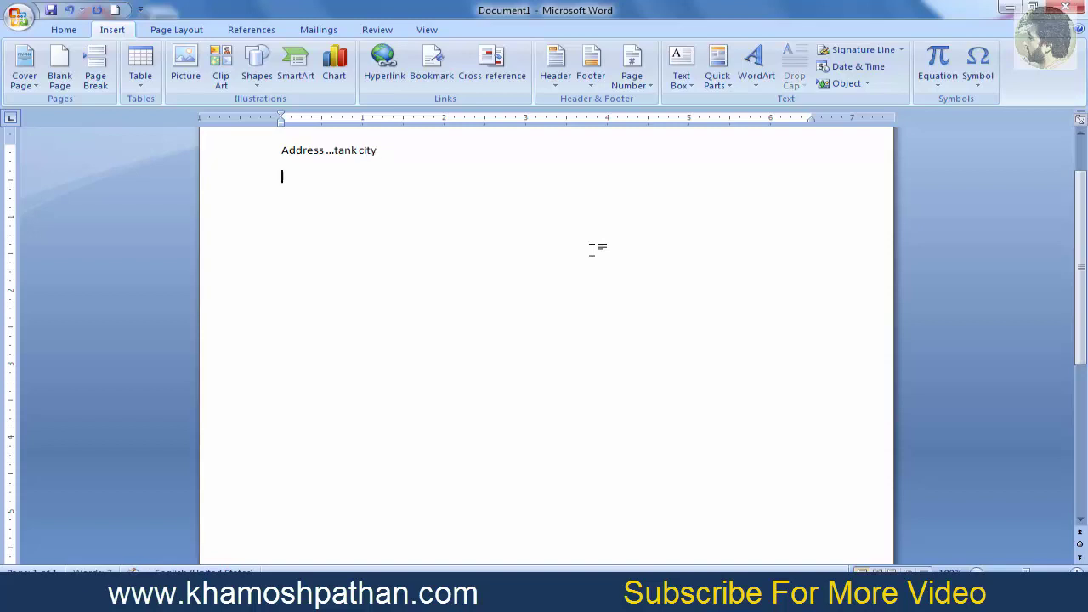
type("mobi")
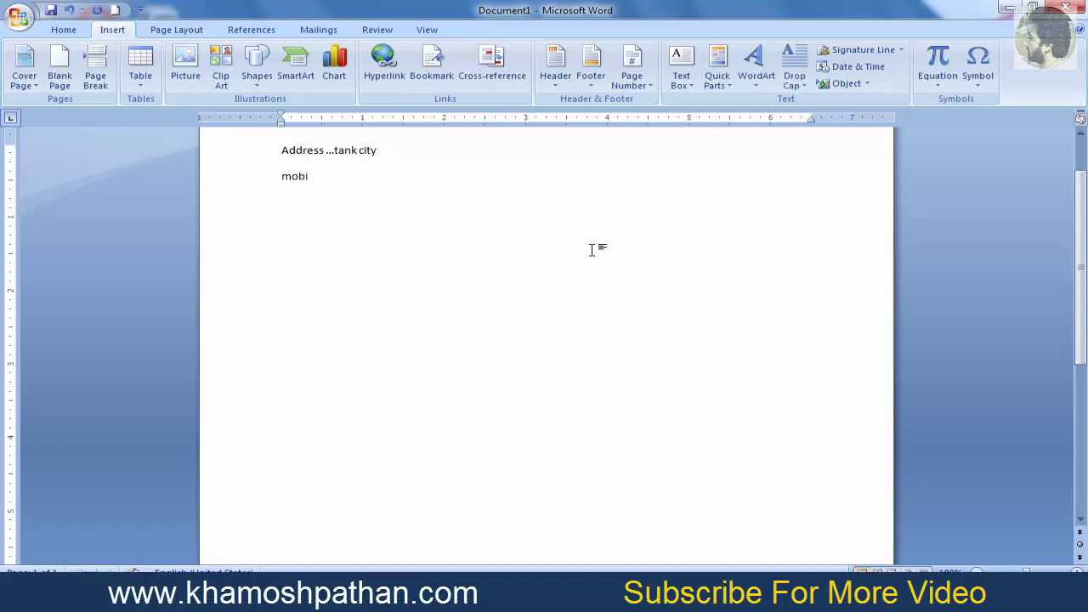
type("le ")
type("nu")
type("mber ..")
type("345987")
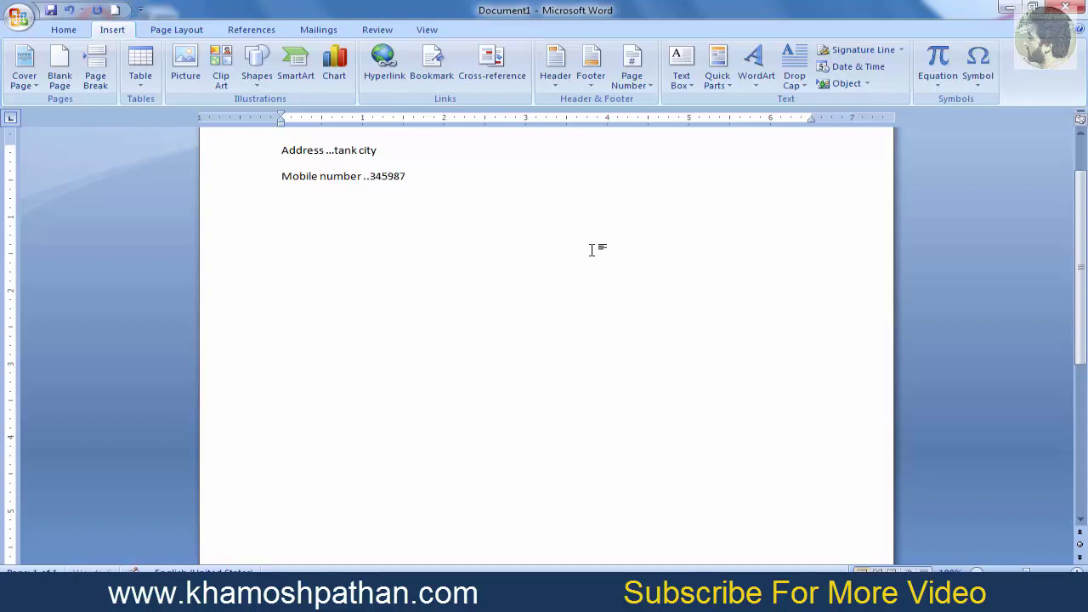
type("4320934")
key("Return")
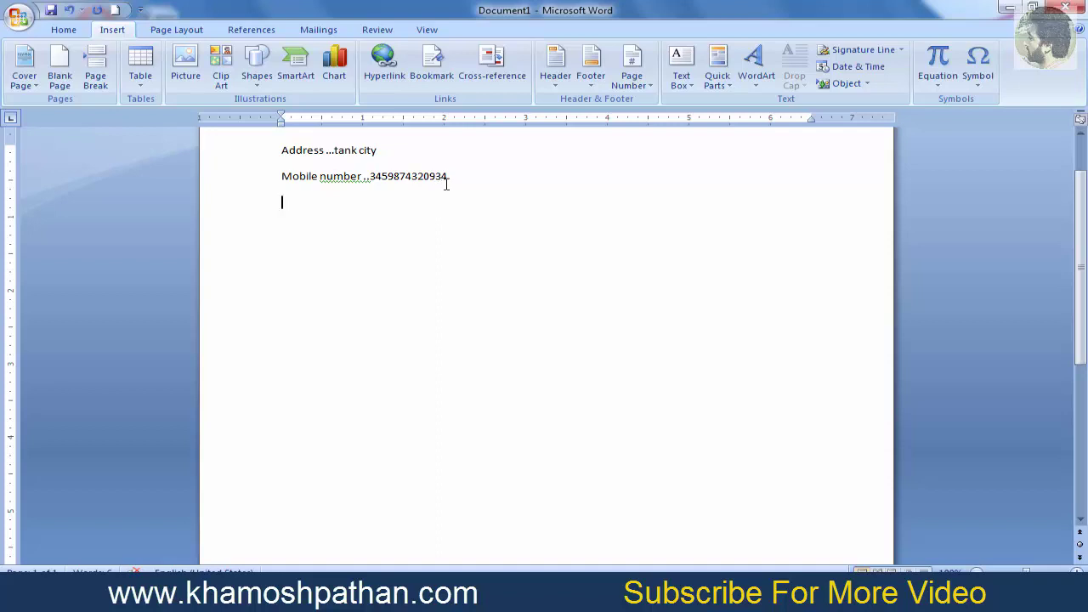
- Save the selected address and mobile number lines to the Quick Part Gallery as a building block
left_click_drag(446, 184, 299, 153)
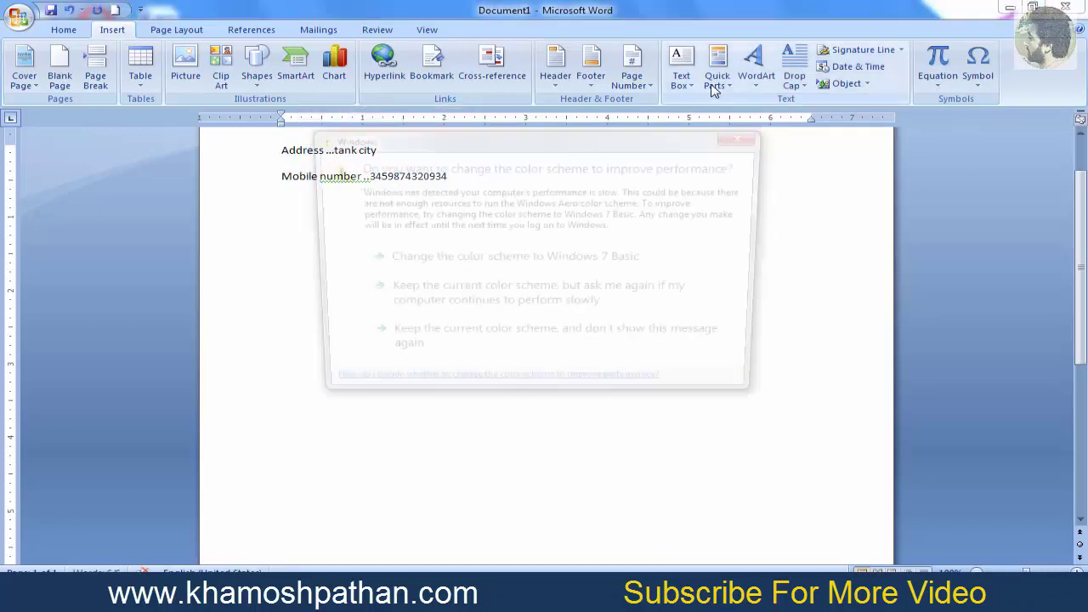
left_click(748, 136)
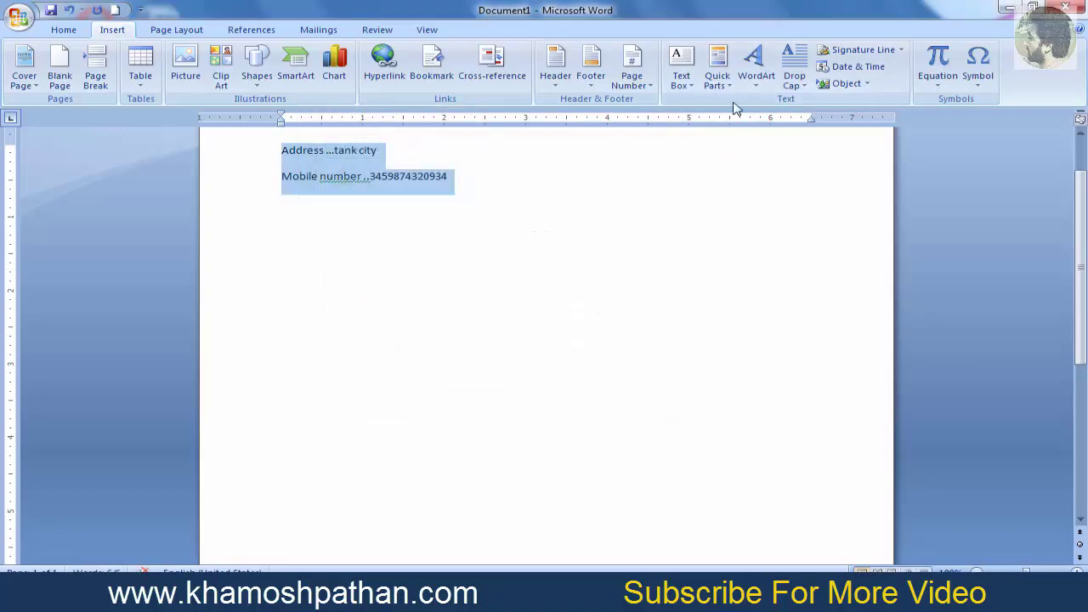
left_click(730, 85)
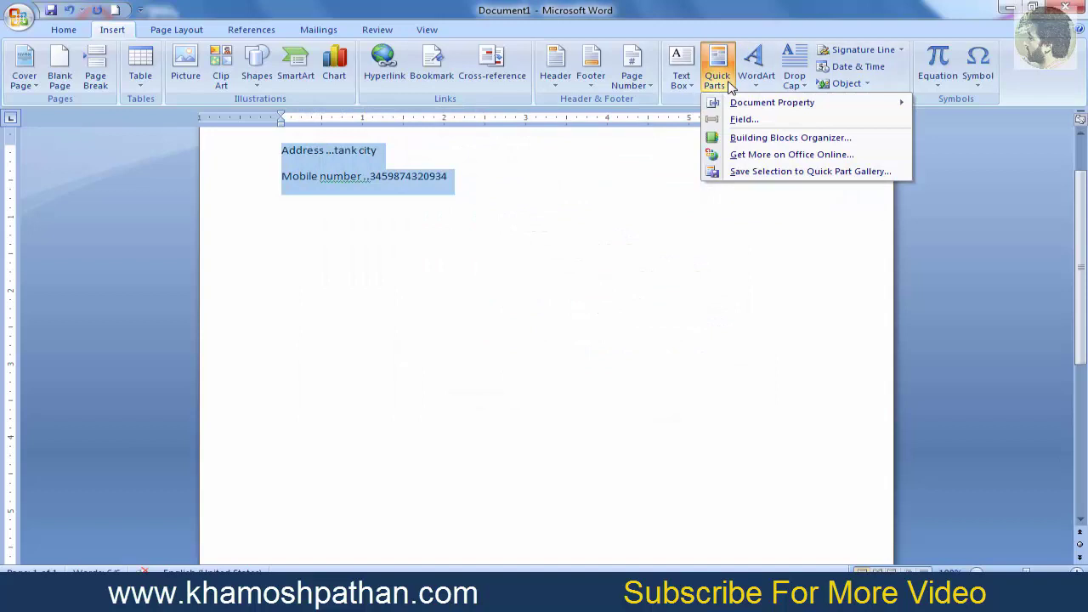
left_click(779, 172)
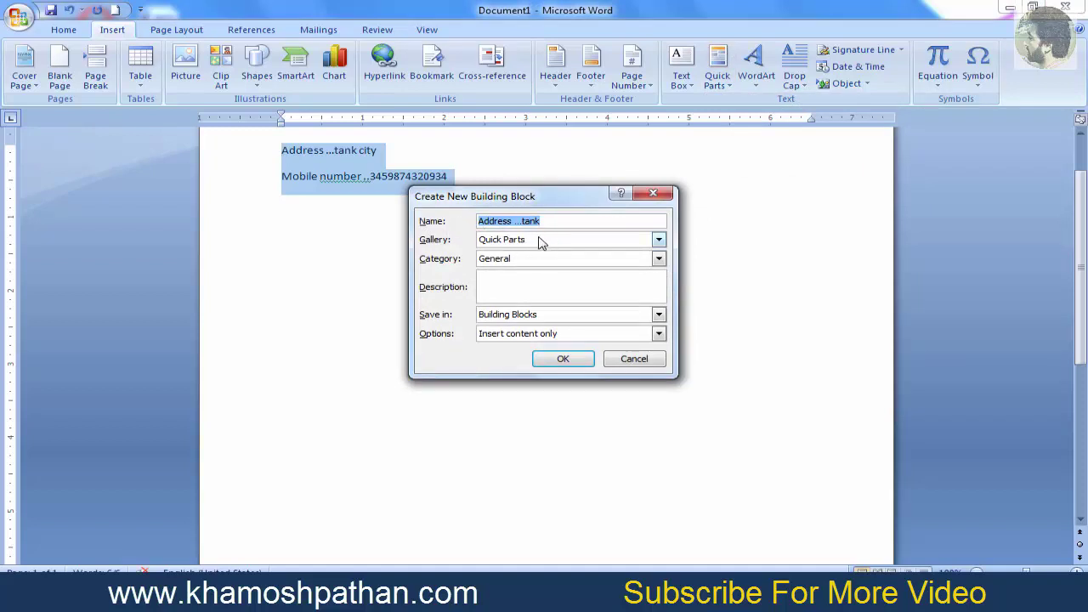
left_click(566, 364)
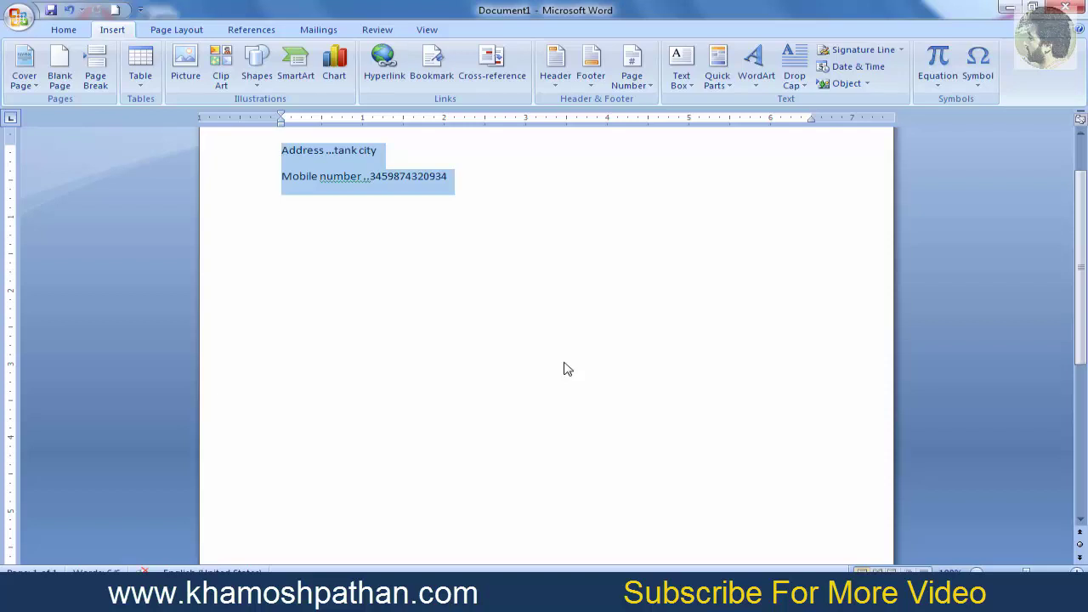
left_click(650, 199)
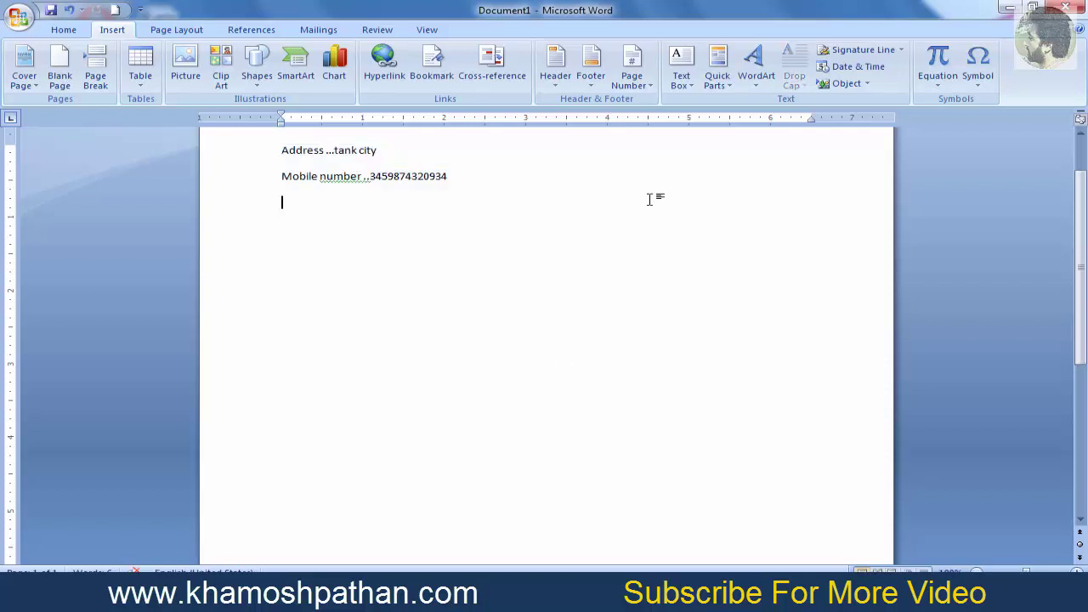
- Delete the two lines and generate three sample paragraphs with the =rand() formula
left_click_drag(454, 176, 294, 146)
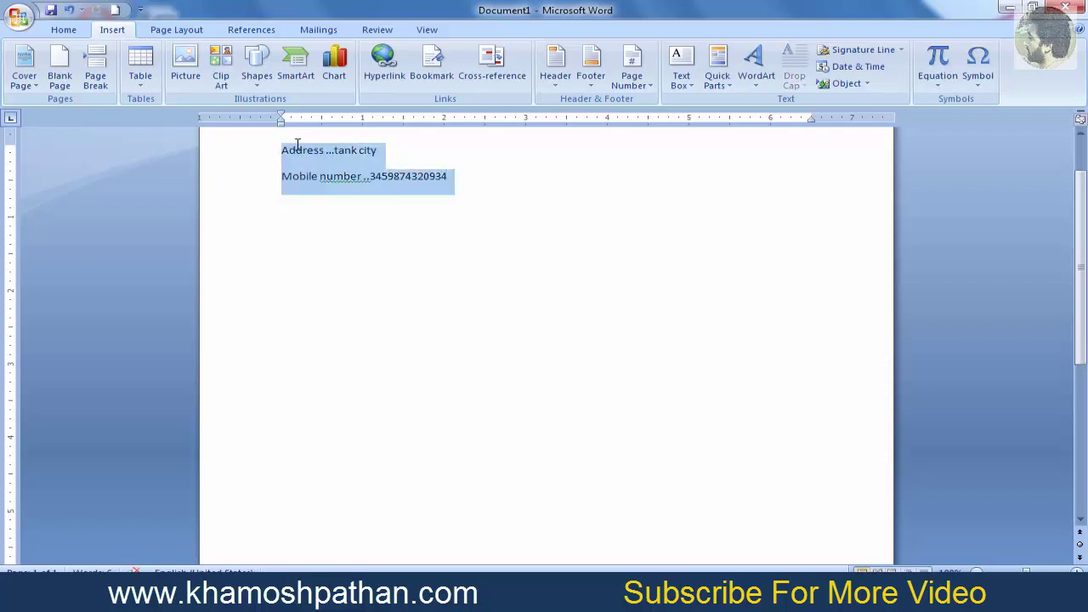
key("Delete")
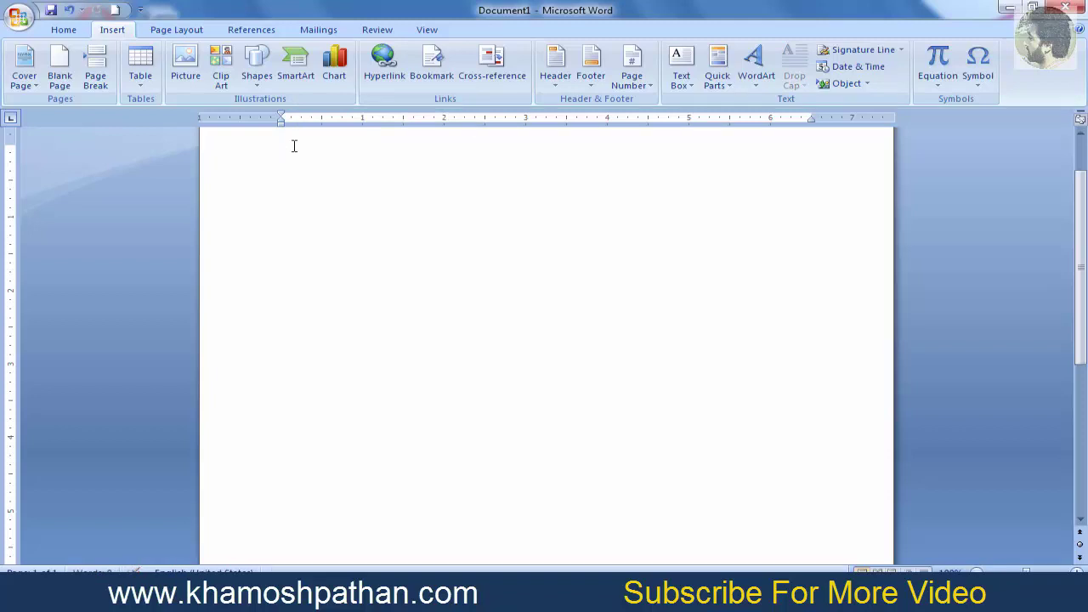
type("=ra")
type(")")
key("Return")
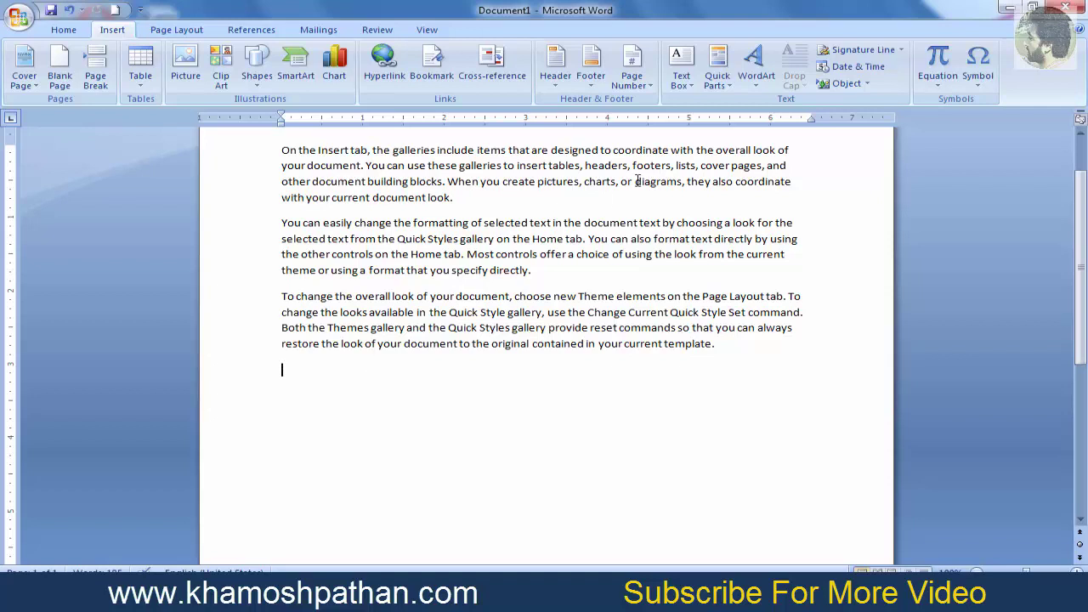
- Insert the saved address Quick Part below the sample text and add a page break
left_click(727, 89)
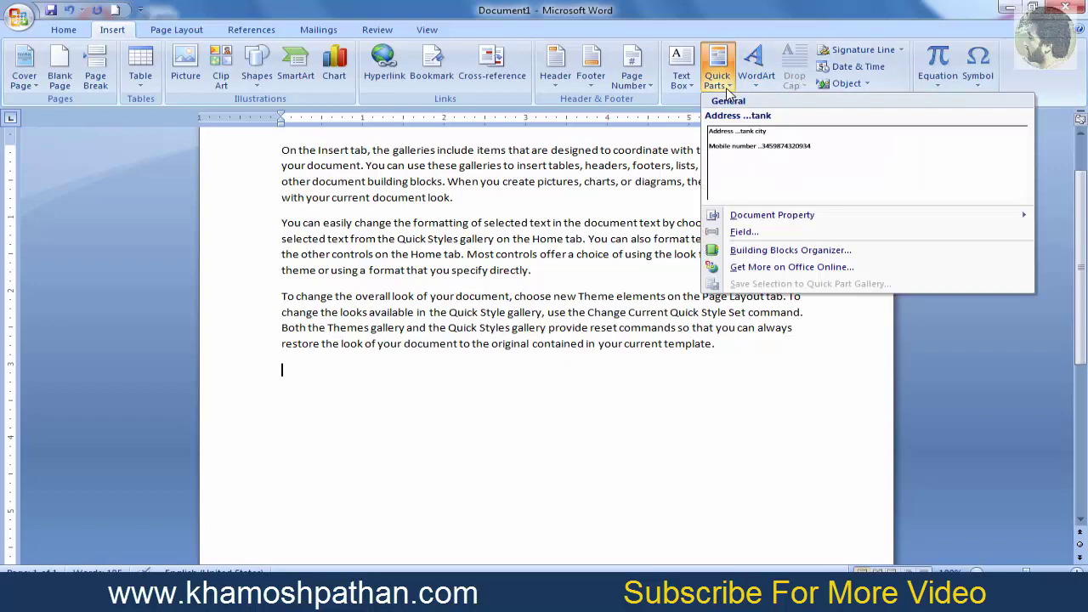
left_click(759, 160)
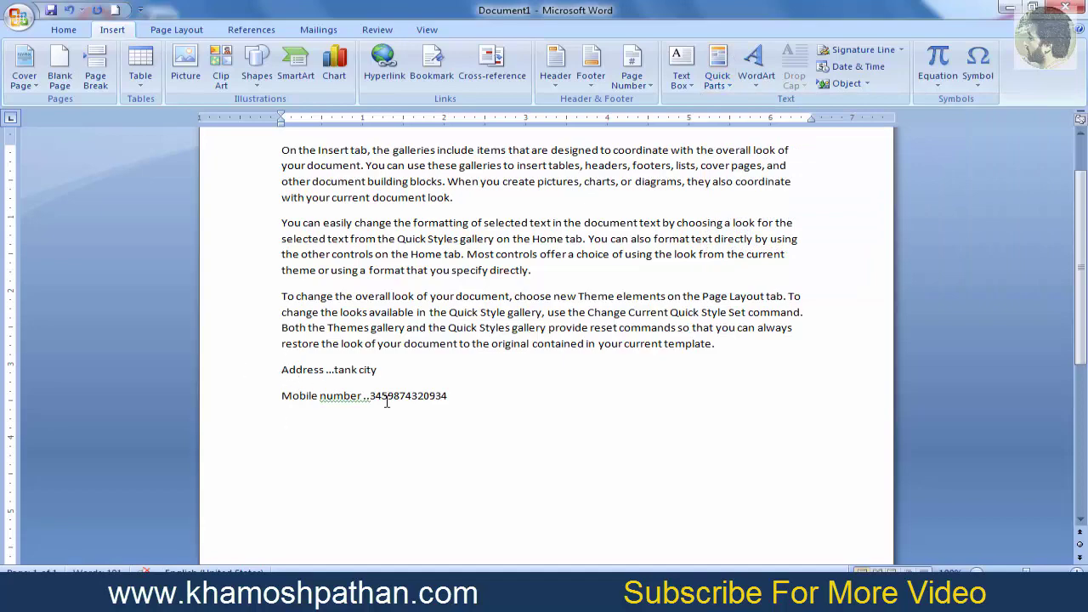
key("ctrl+Return")
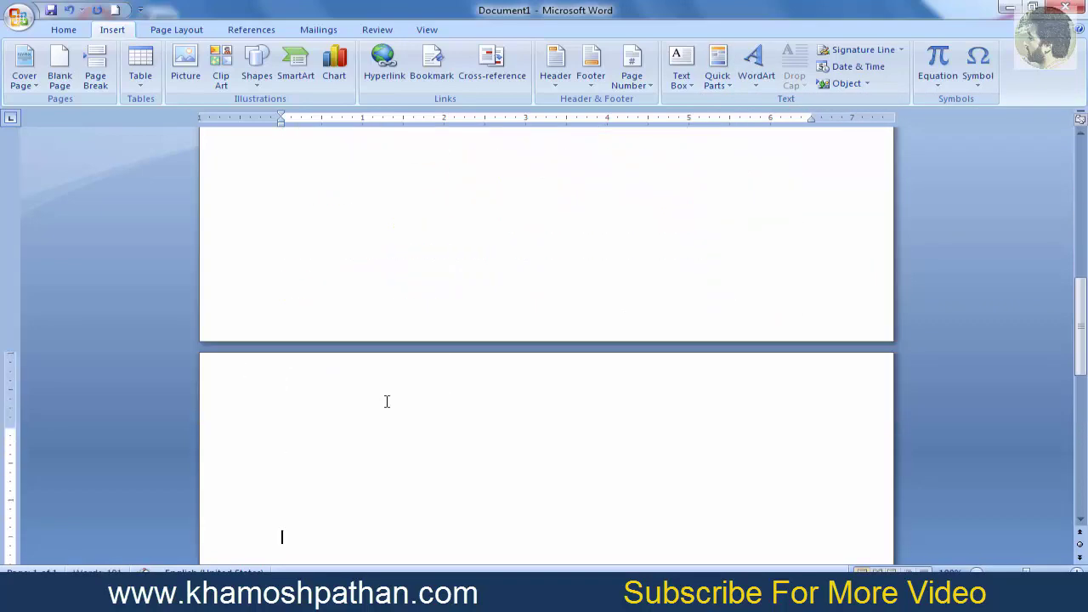
- Insert the address Quick Part twice on the new page, separated by a blank line
left_click(717, 75)
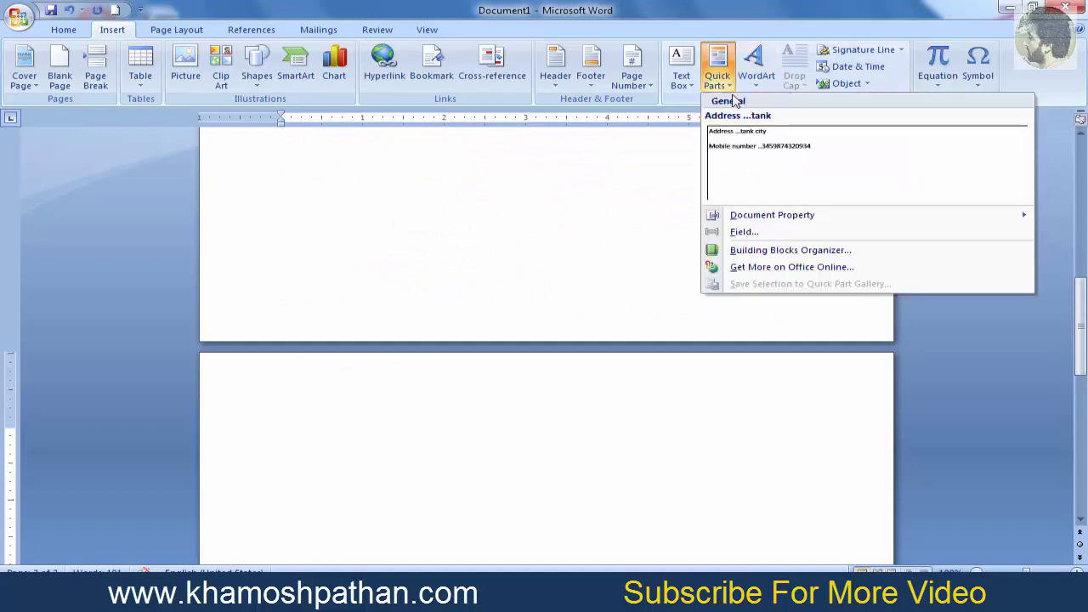
left_click(790, 164)
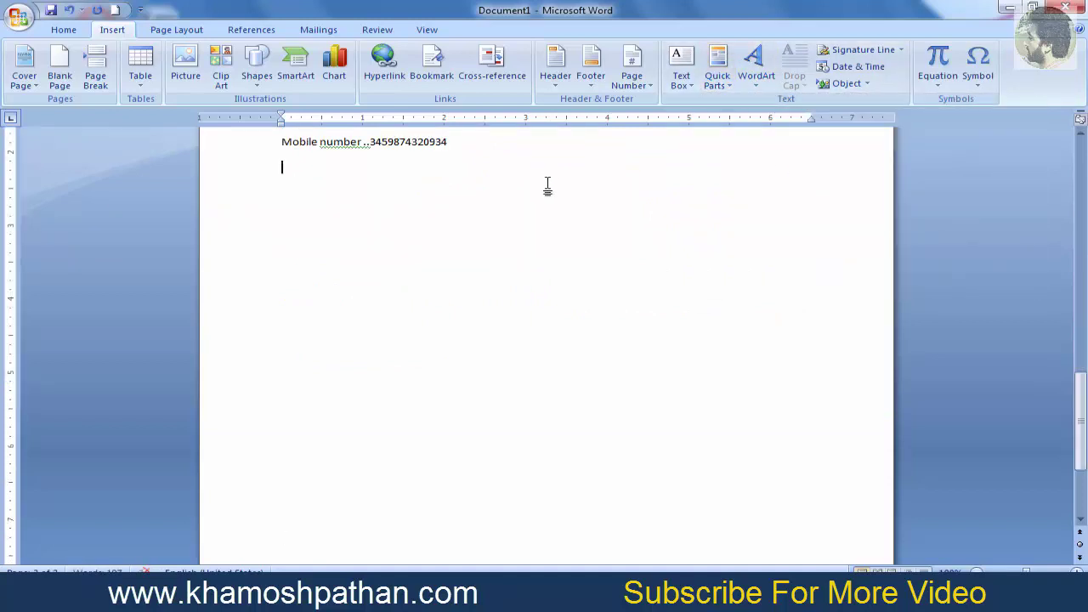
key("Return")
key("Return")
key("Return")
left_click(717, 68)
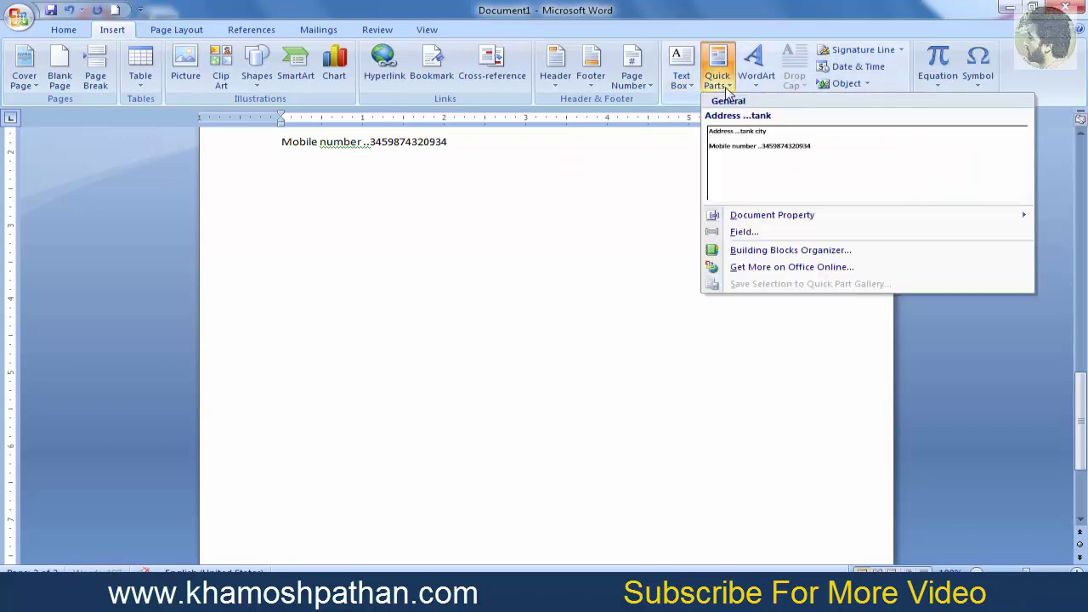
left_click(806, 157)
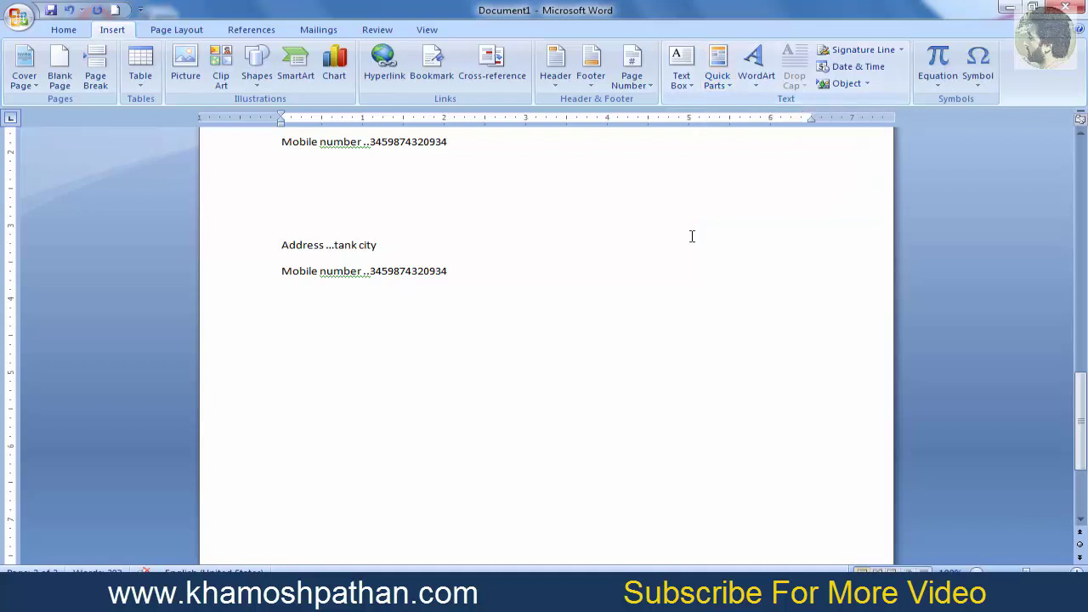
- Clear the page and insert 3-D WordArt reading 'pakistan' in Arial Black, size 36
key("ctrl+a")
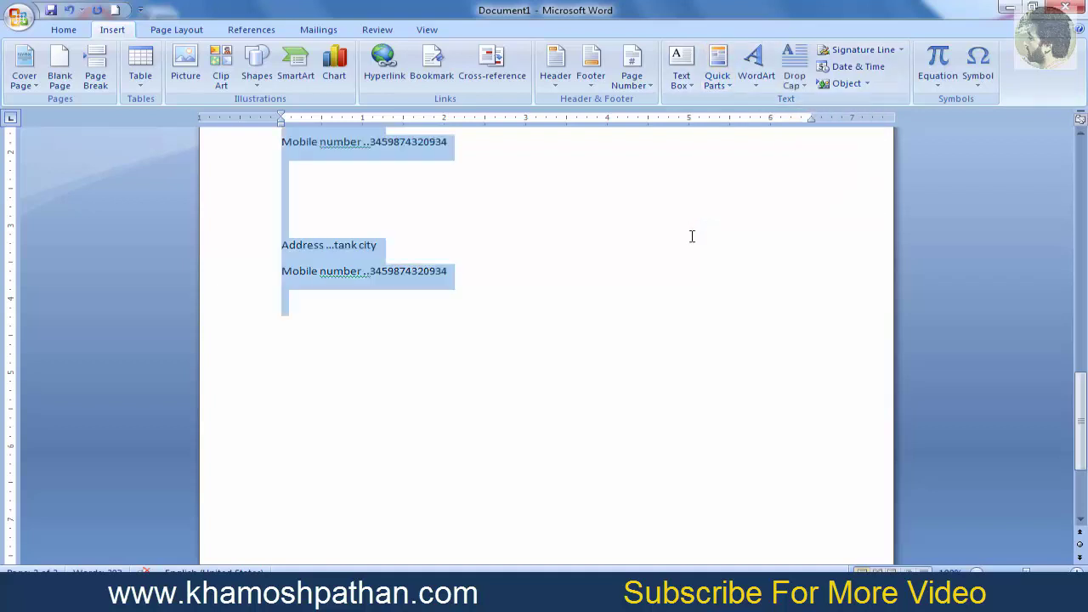
key("Delete")
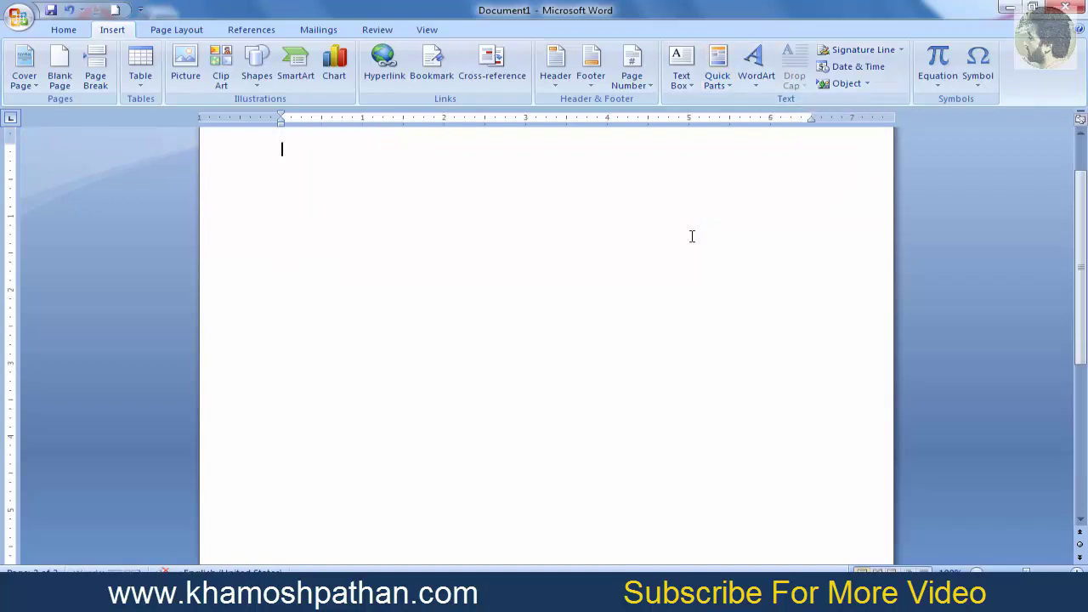
left_click(754, 89)
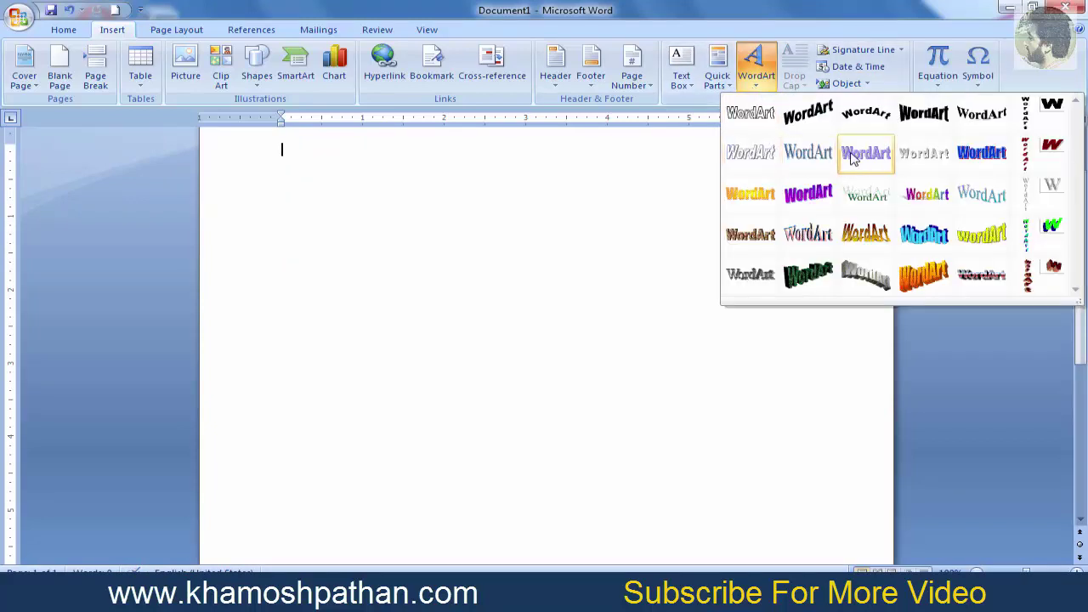
left_click(765, 237)
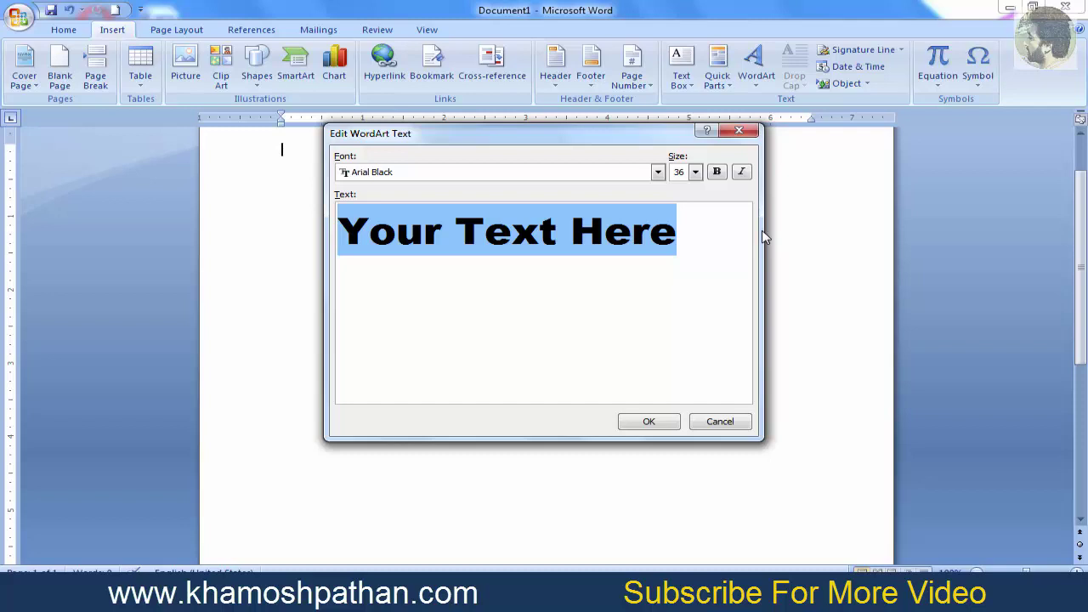
type("pakis")
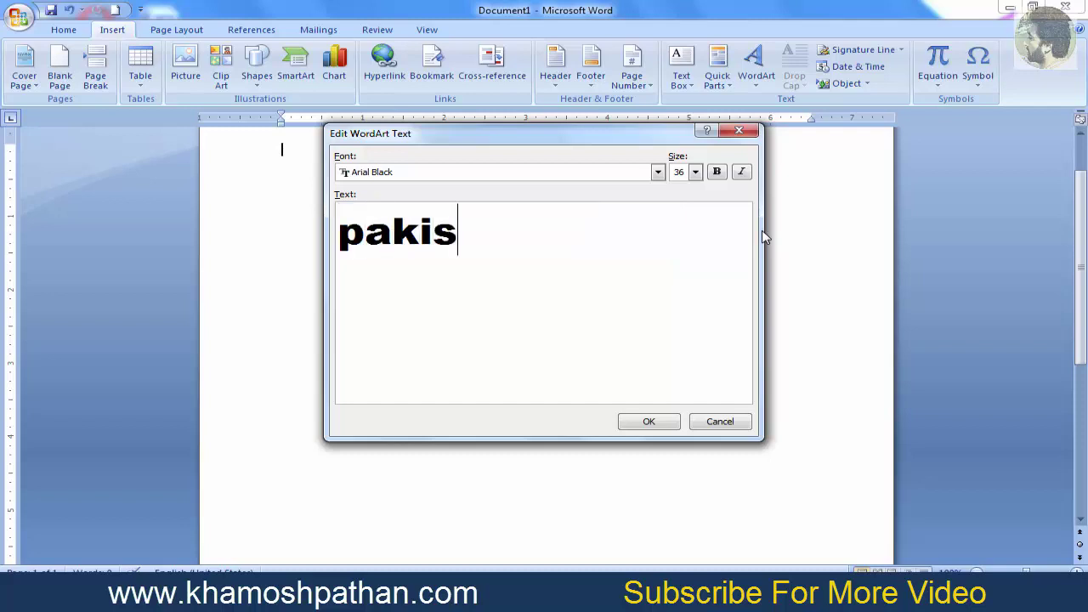
type("tan")
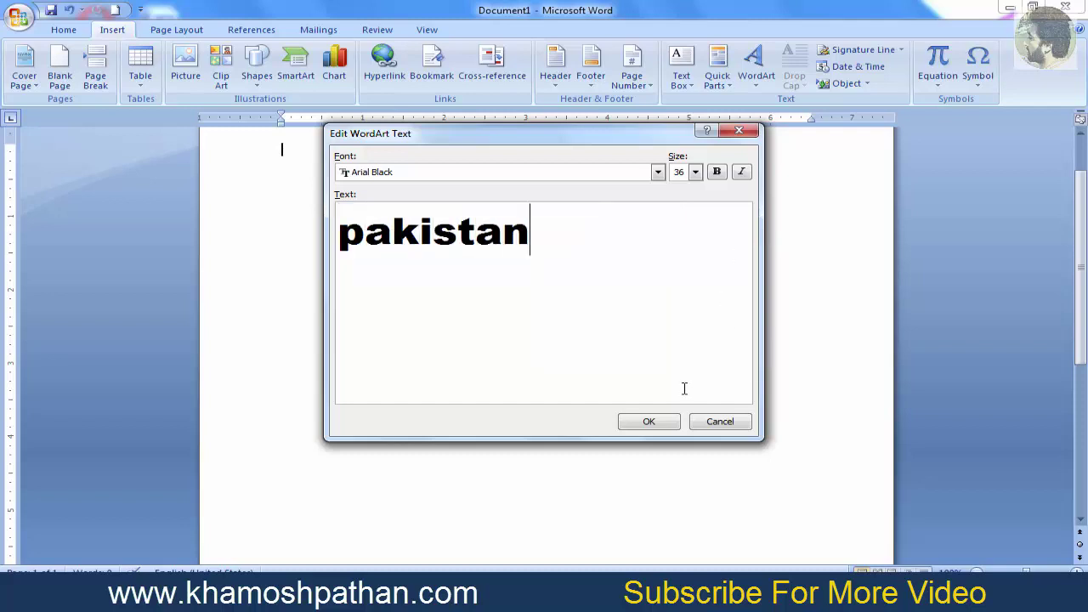
left_click(659, 426)
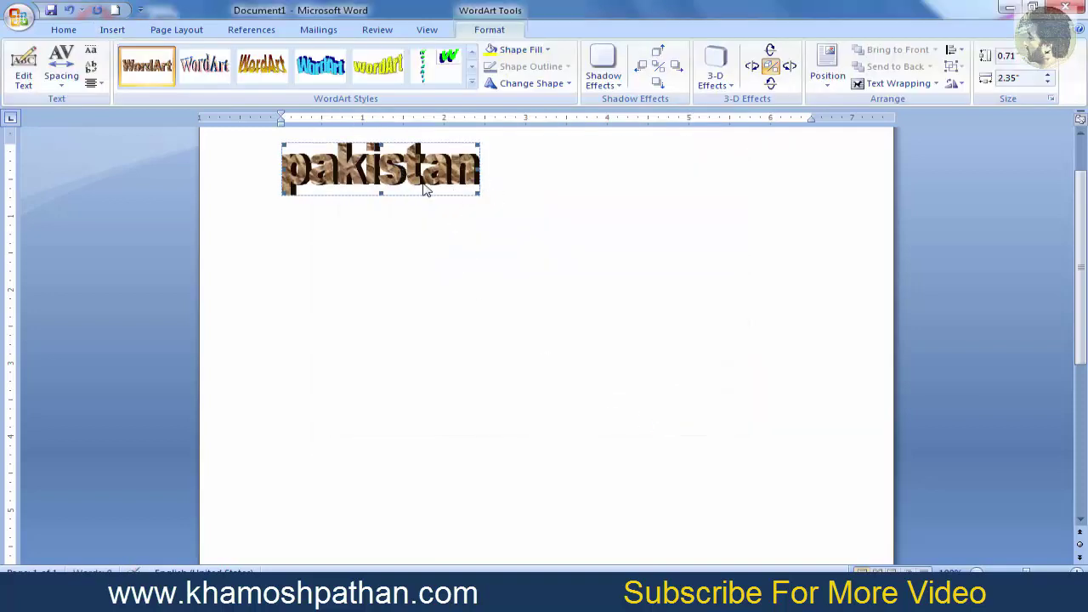
- Stretch the 'pakistan' WordArt across the page and expand the full WordArt Styles gallery
left_click_drag(479, 192, 738, 312)
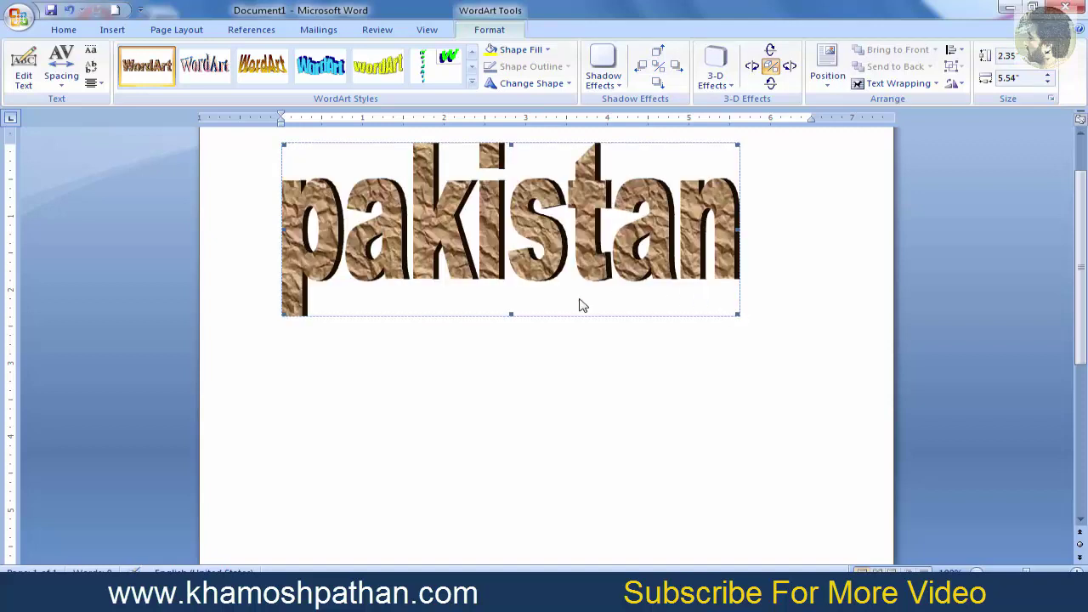
left_click(472, 82)
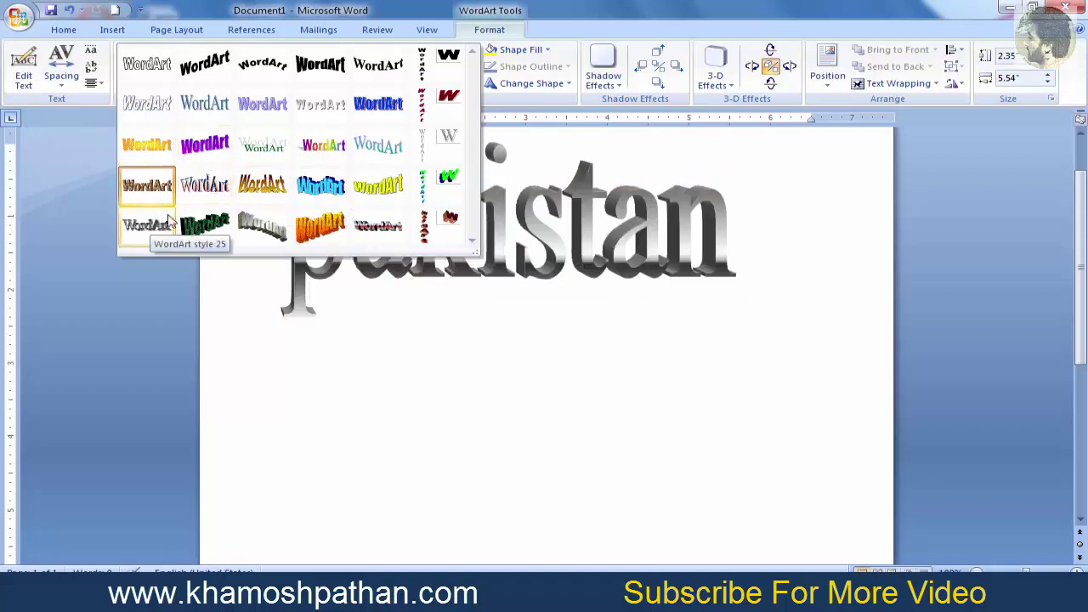
- Give the pakistan WordArt the green marble 3D style, dark red fill and Curve Down shape
left_click(221, 221)
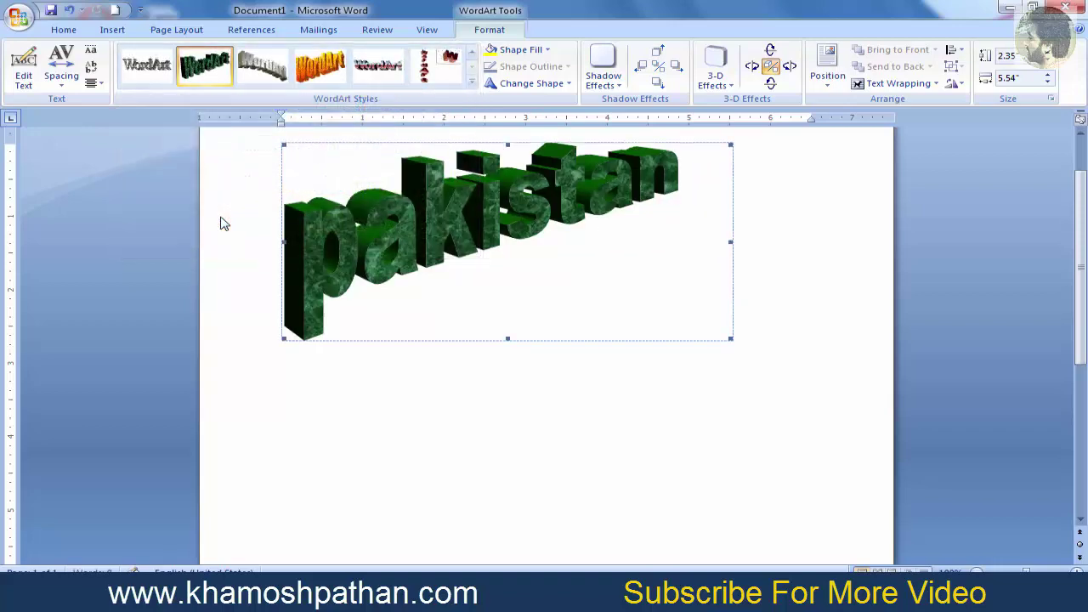
left_click(547, 50)
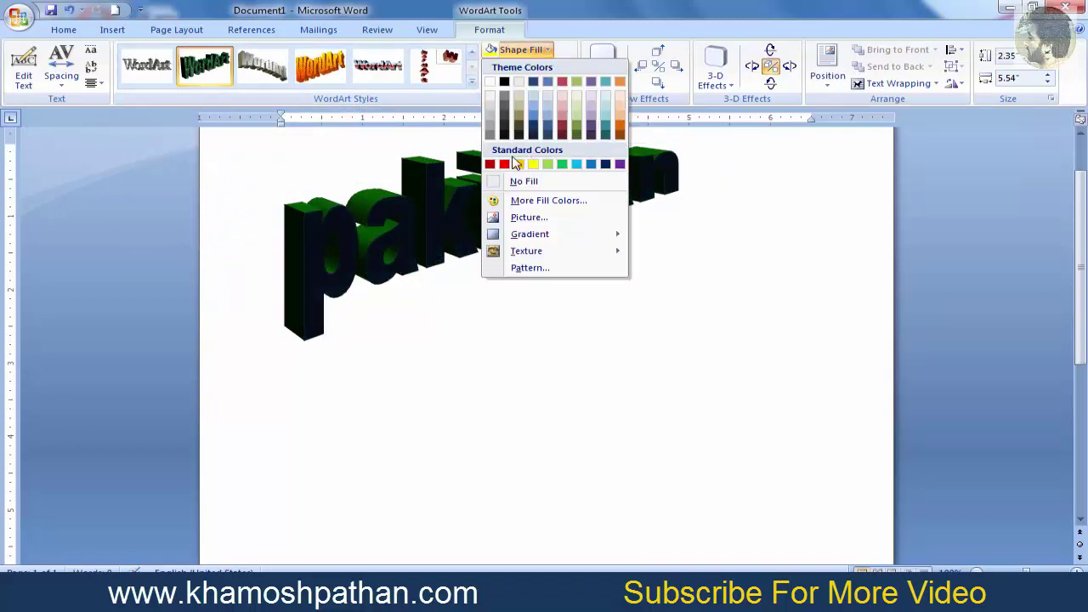
left_click(504, 164)
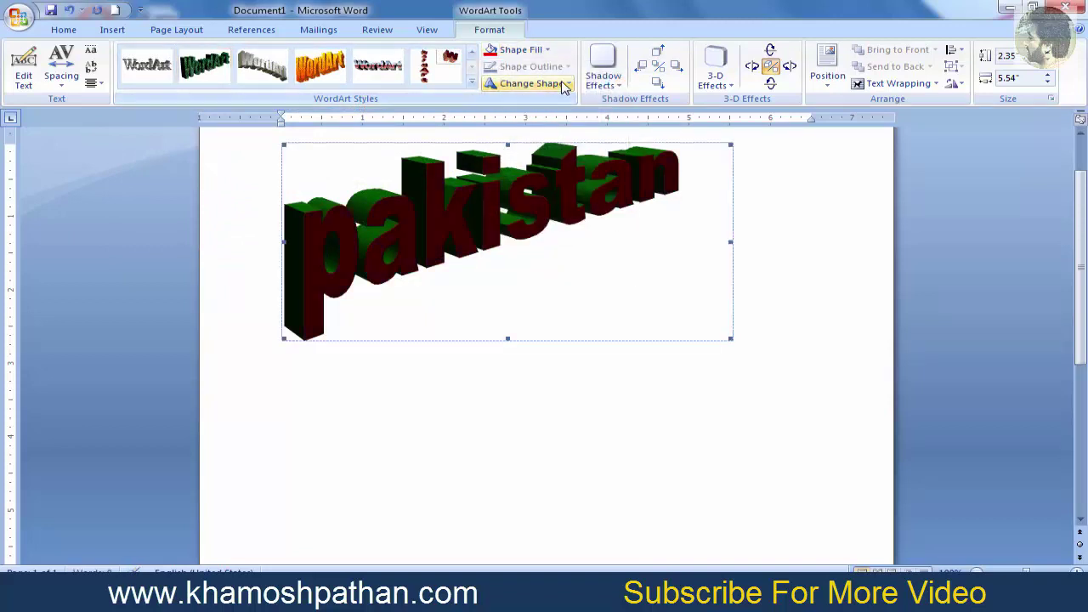
left_click(563, 85)
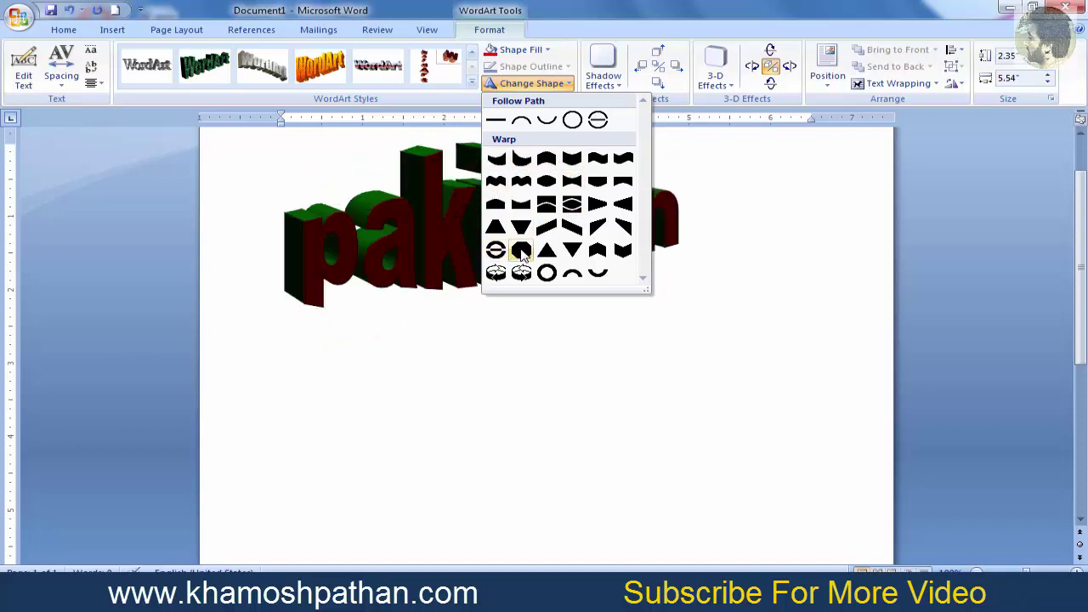
left_click(522, 174)
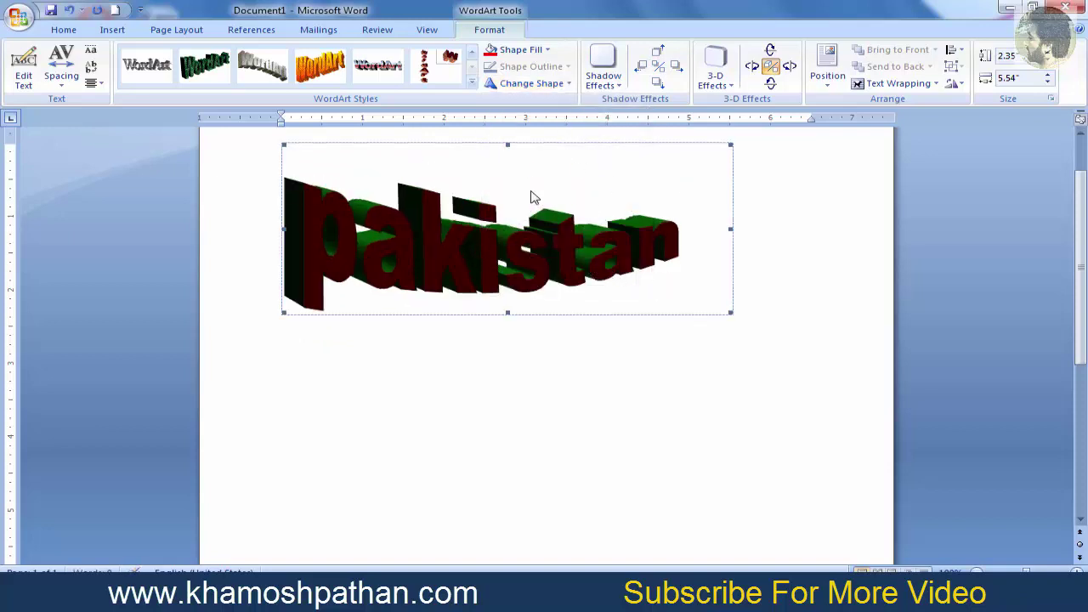
- Add a perspective shadow to the WordArt and nudge it toward the left
left_click(623, 87)
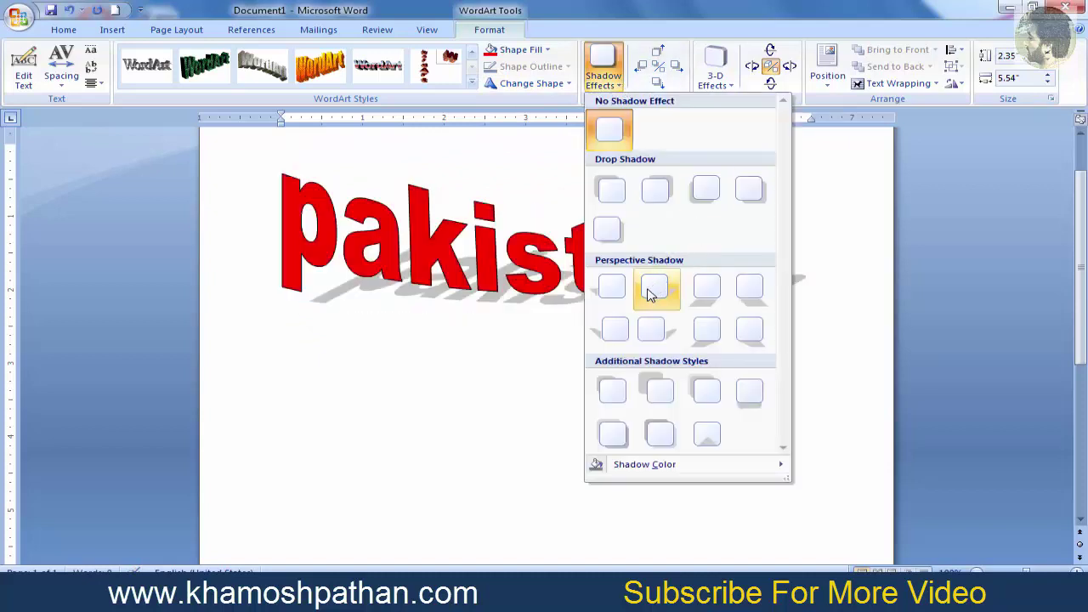
left_click(705, 297)
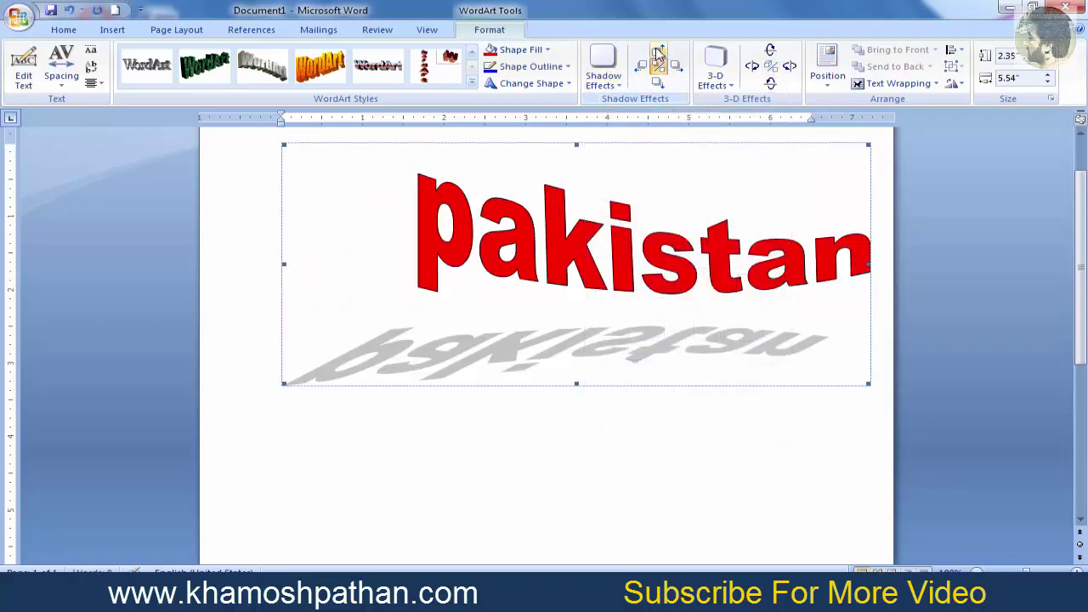
left_click(658, 53)
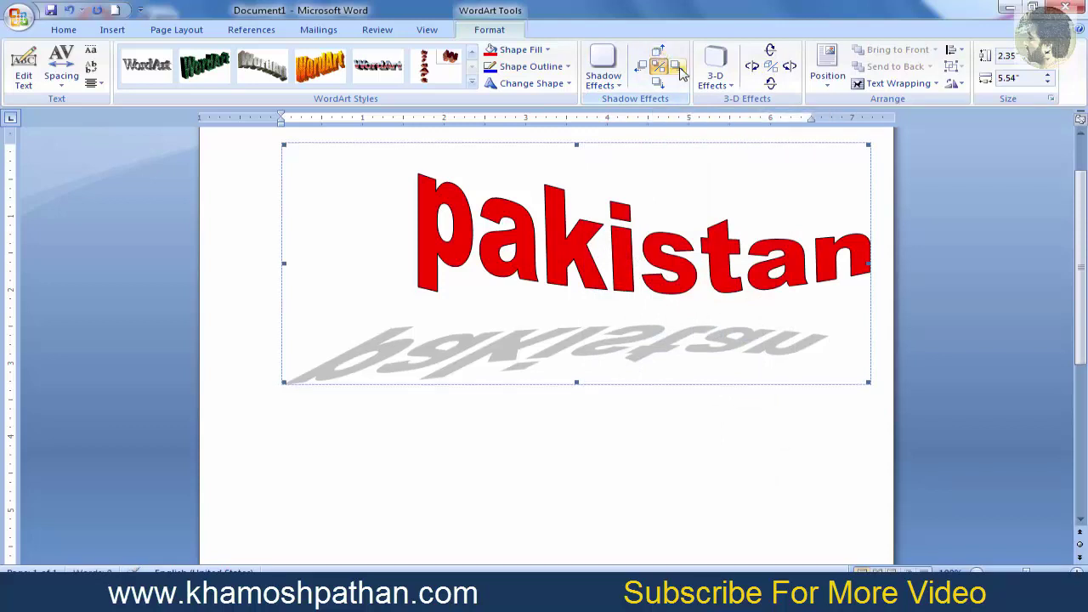
left_click(678, 67)
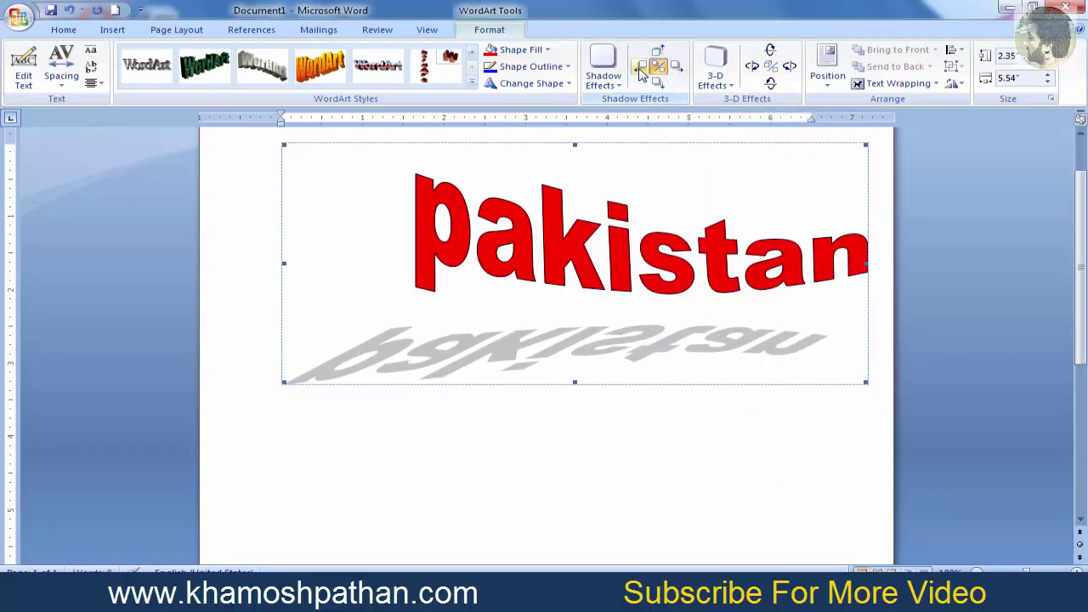
left_click(641, 74)
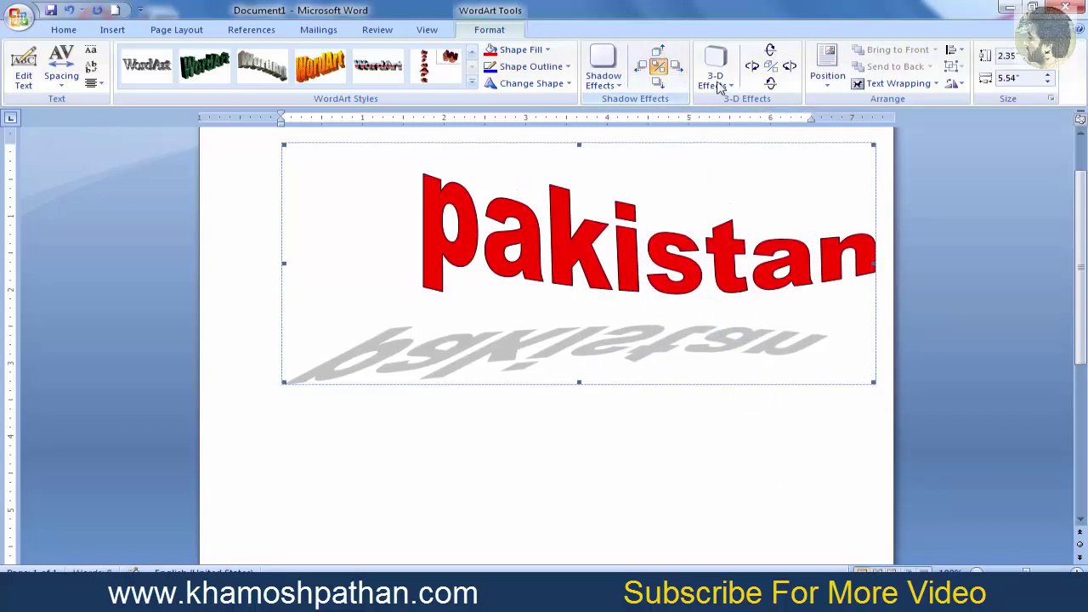
- Apply a perspective 3-D effect to the WordArt and adjust its tilt
left_click(719, 78)
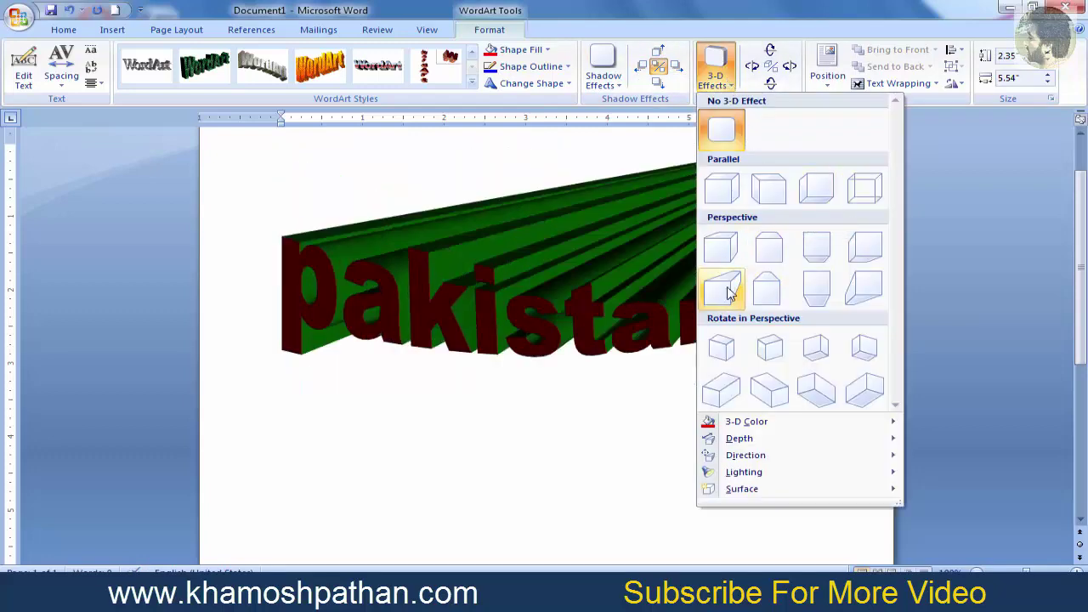
left_click(851, 294)
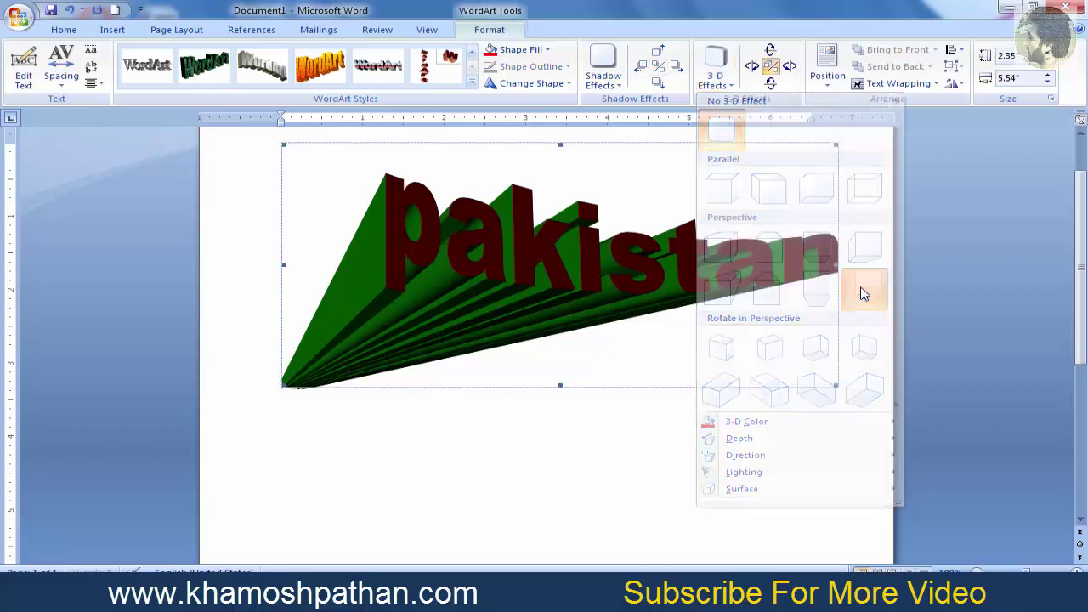
left_click(754, 68)
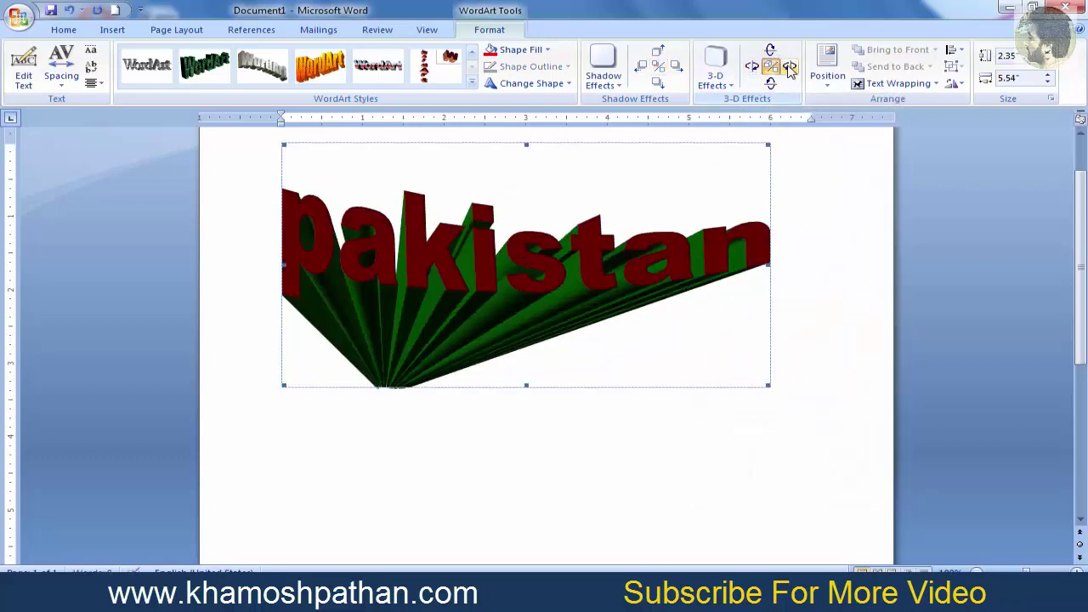
left_click(790, 68)
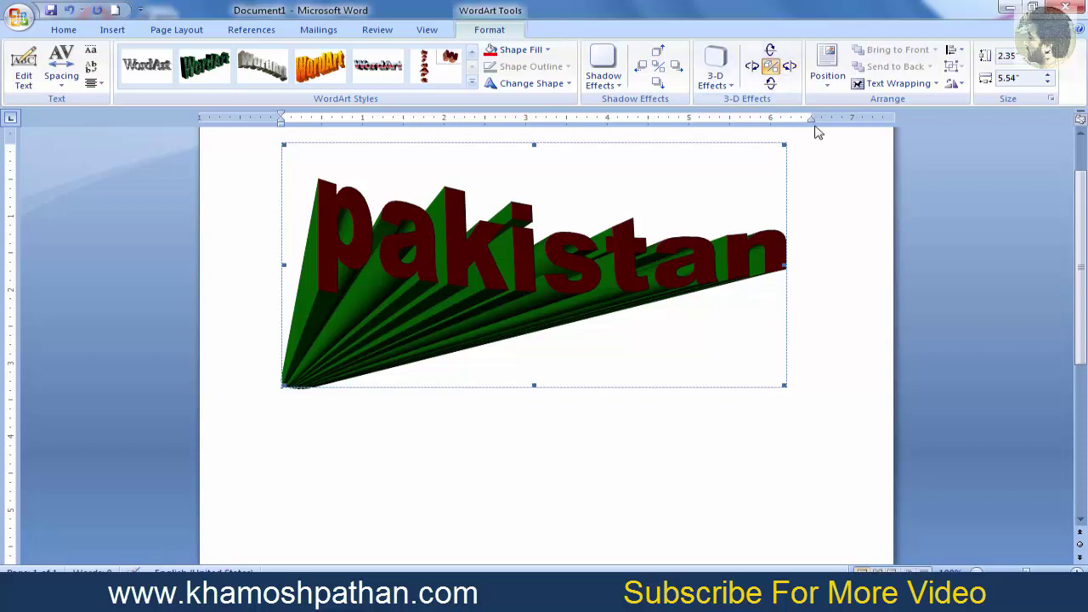
left_click(829, 211)
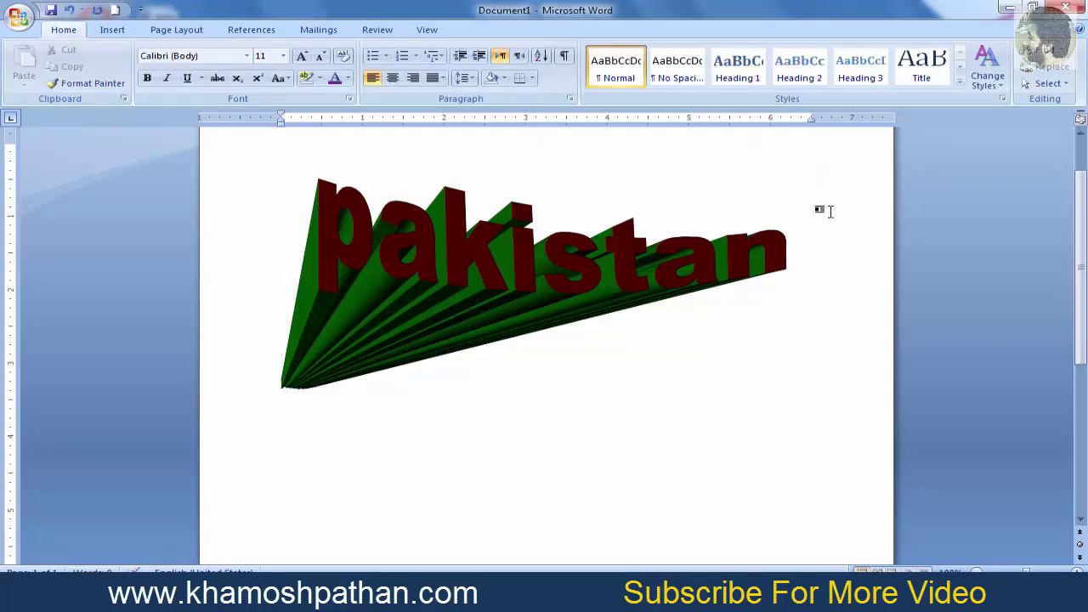
key("shift+Left")
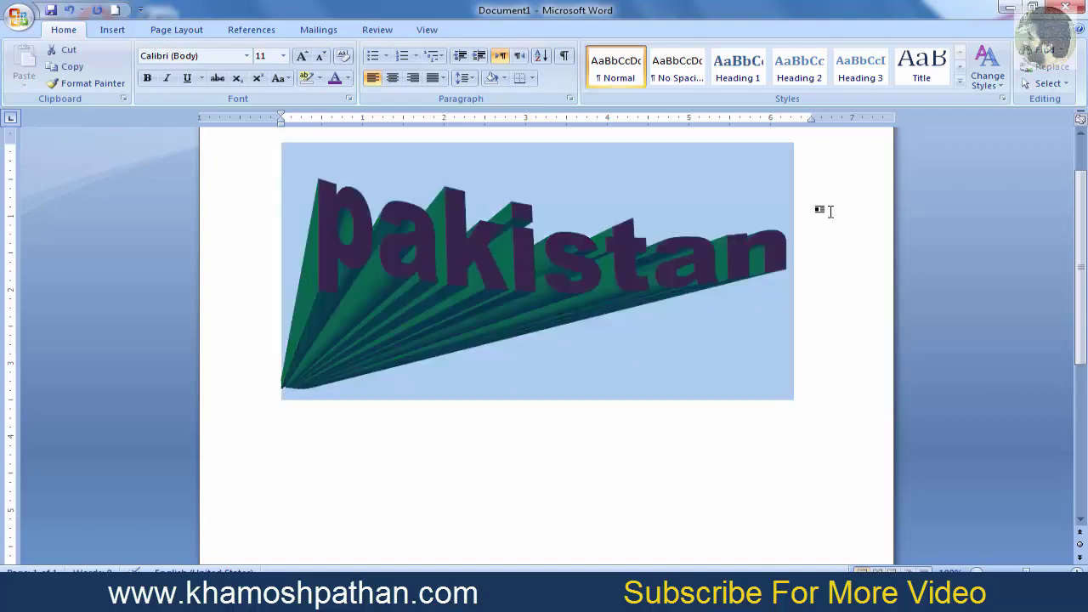
- Delete the WordArt, add a blank line, and generate three =rand() sample paragraphs
key("Delete")
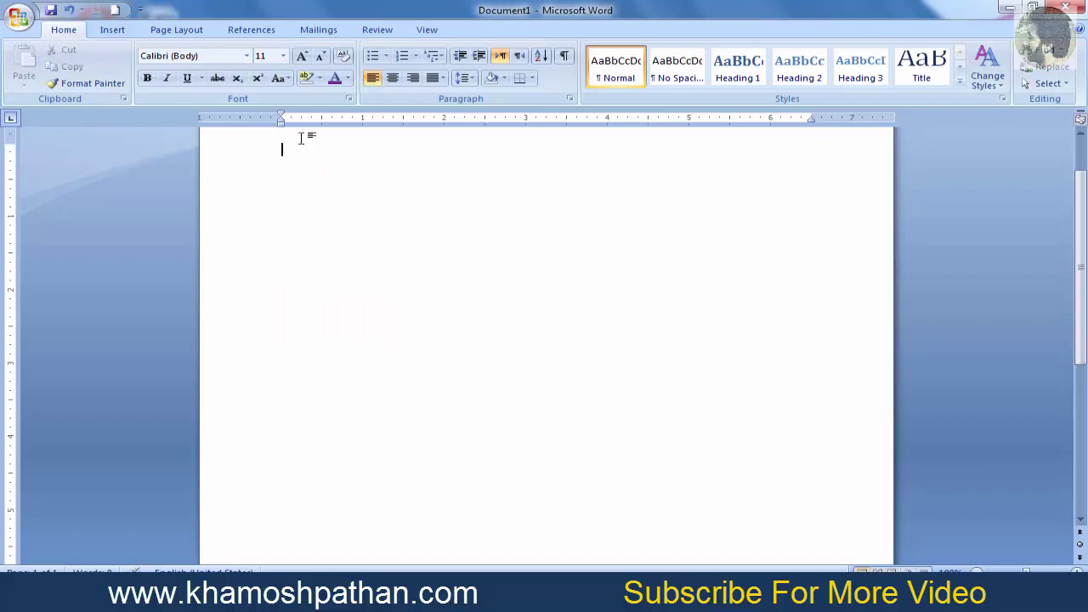
left_click(114, 32)
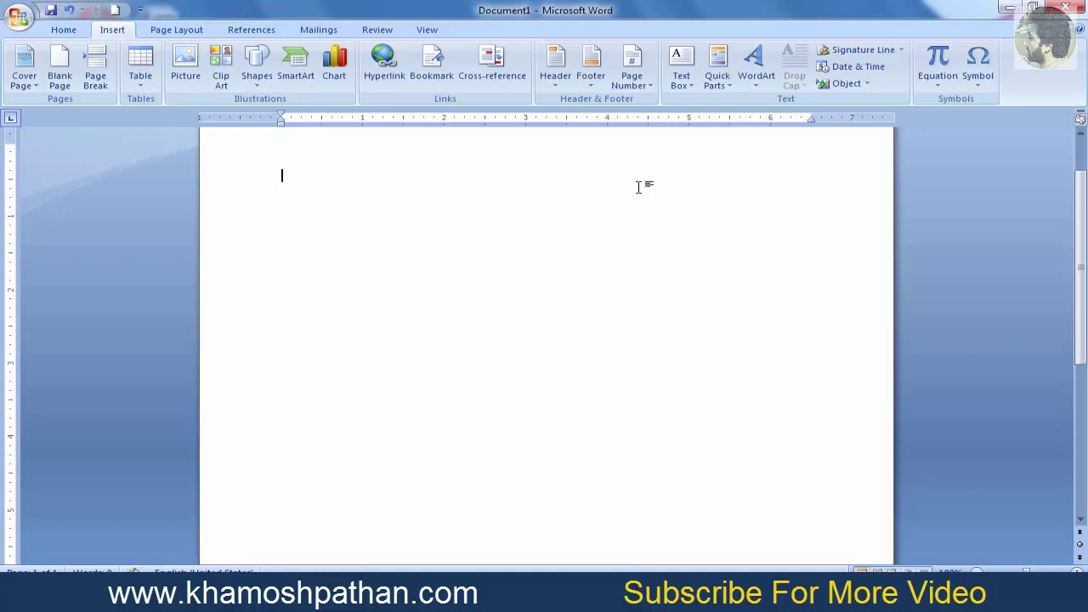
key("Return")
key("Return")
key("Return")
type("=rand(")
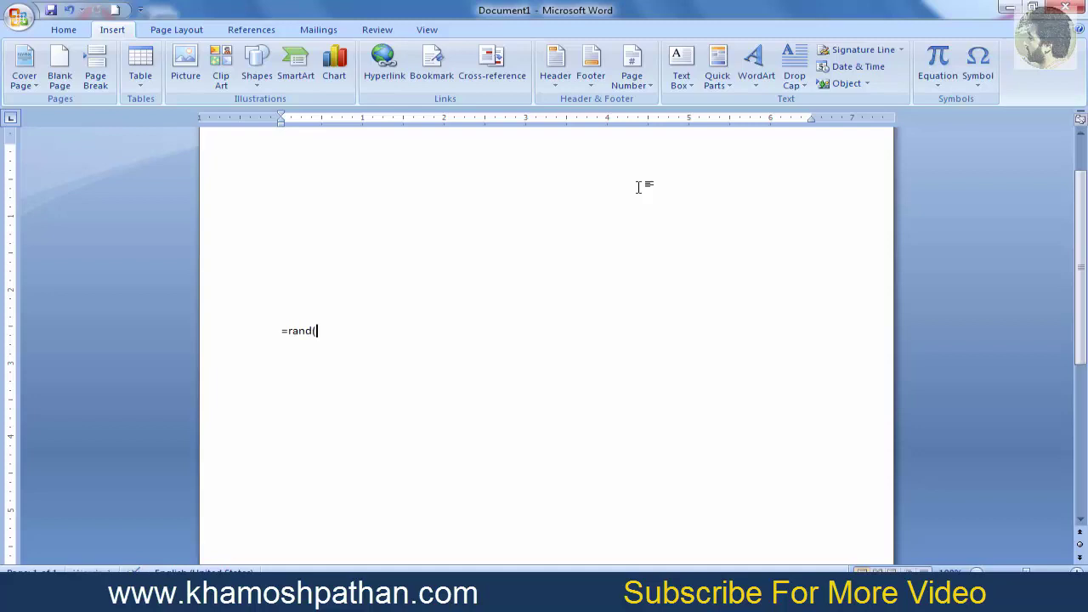
type(")")
key("Return")
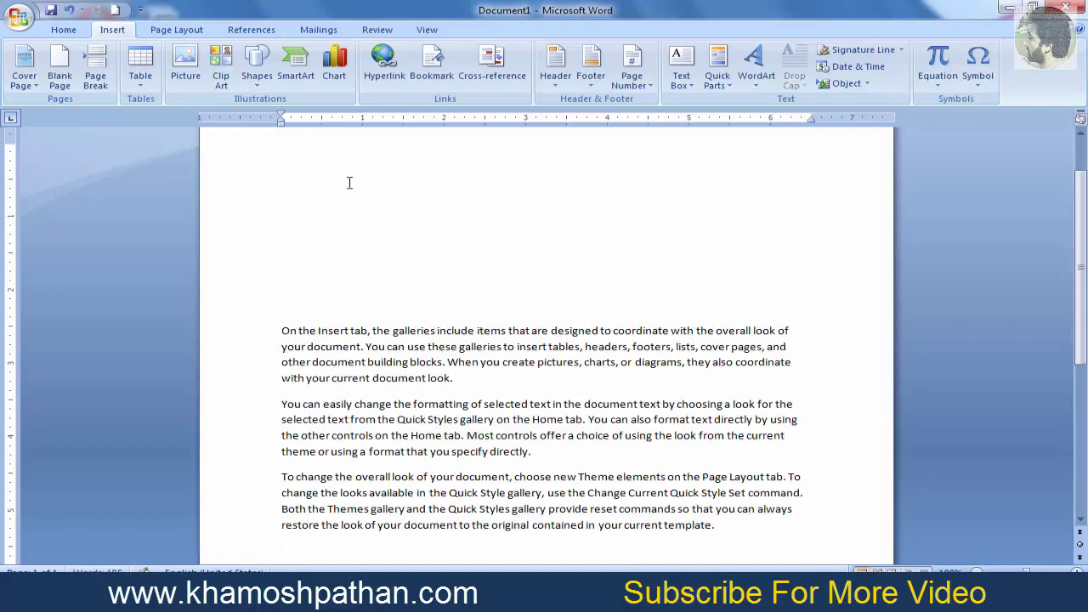
- Set the page layout to Three columns and select the first letter T
left_click(187, 33)
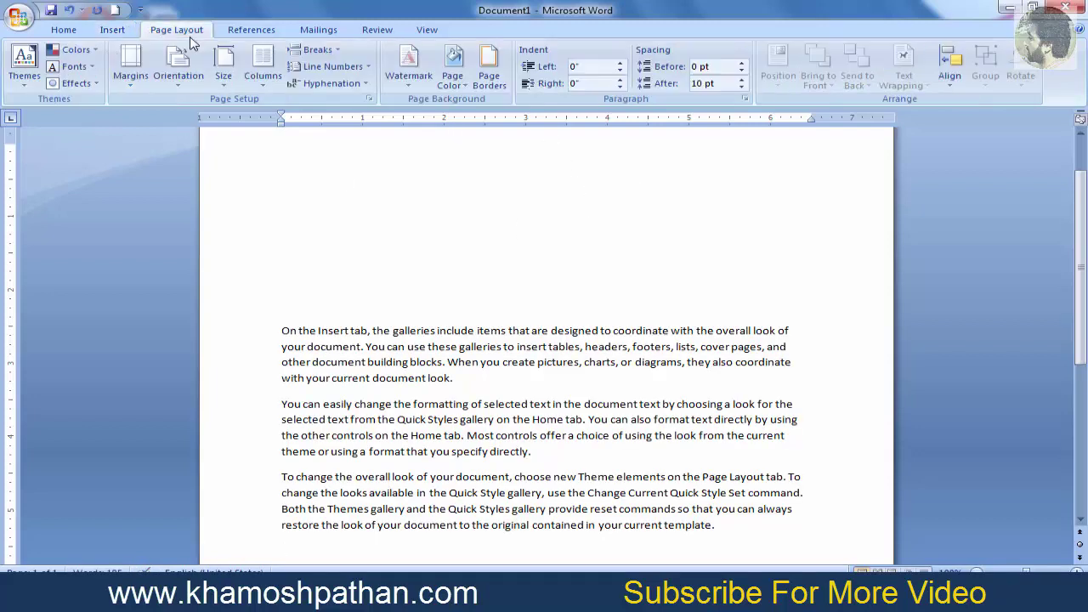
left_click(252, 83)
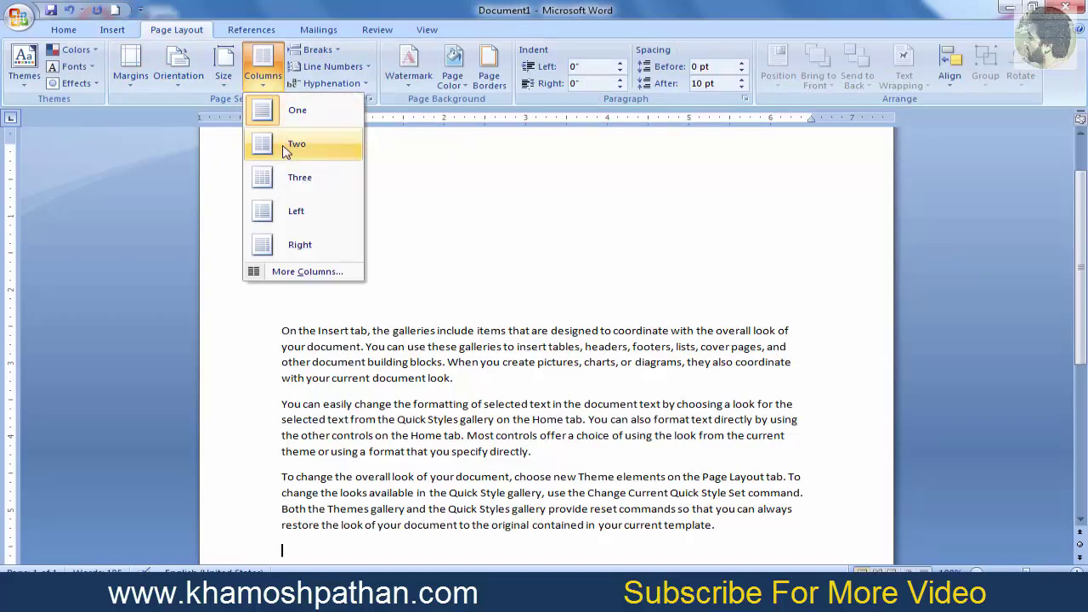
left_click(294, 177)
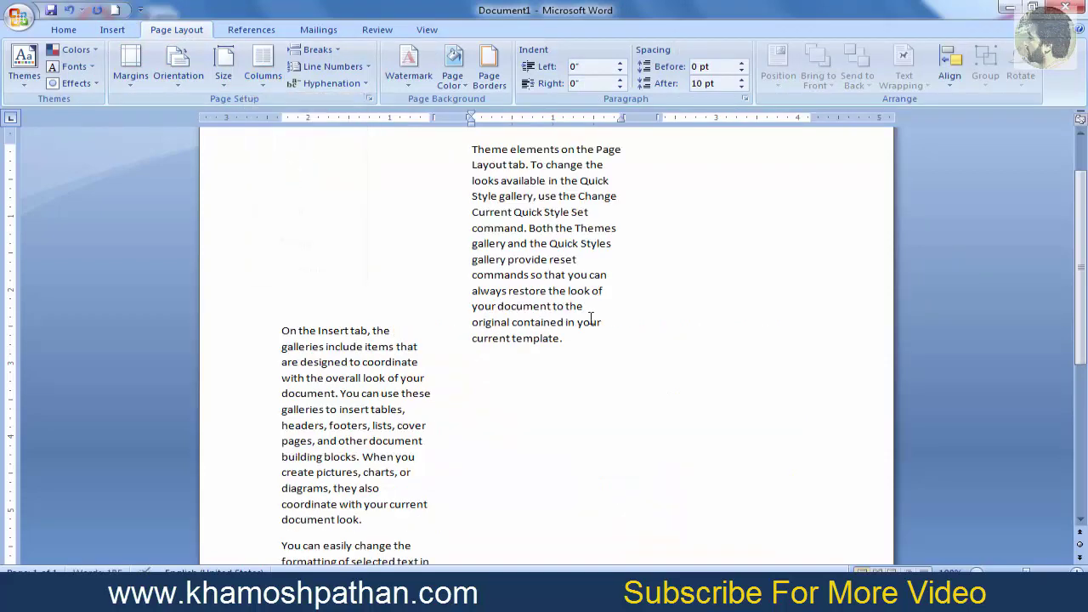
left_click_drag(1082, 179, 1083, 148)
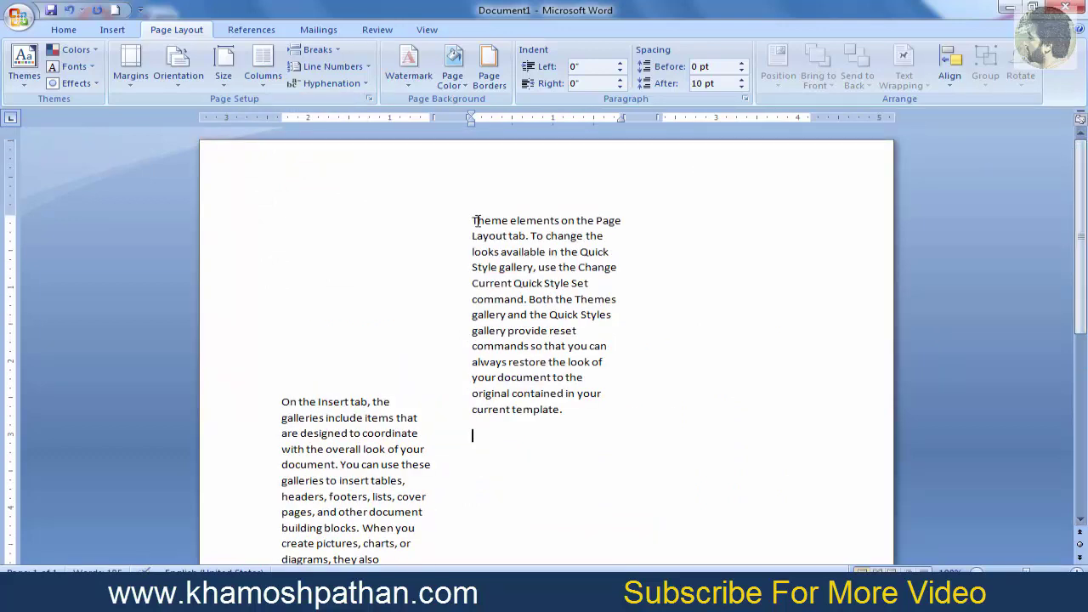
left_click_drag(477, 221, 463, 222)
- Apply Drop Cap In margin to the first letter T, then to the letter O
left_click(113, 29)
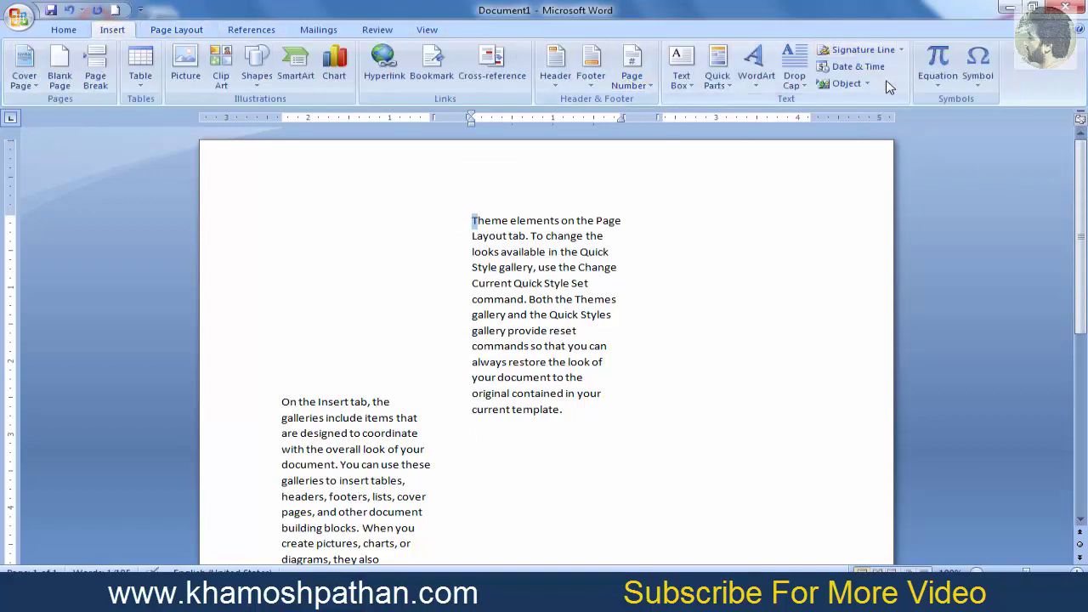
left_click(810, 85)
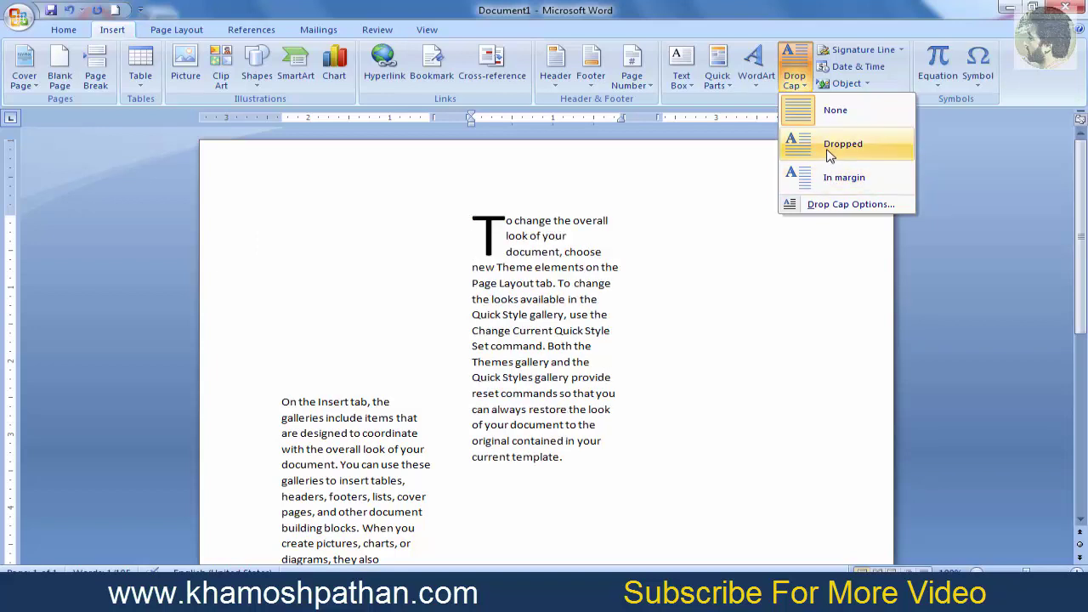
left_click(829, 176)
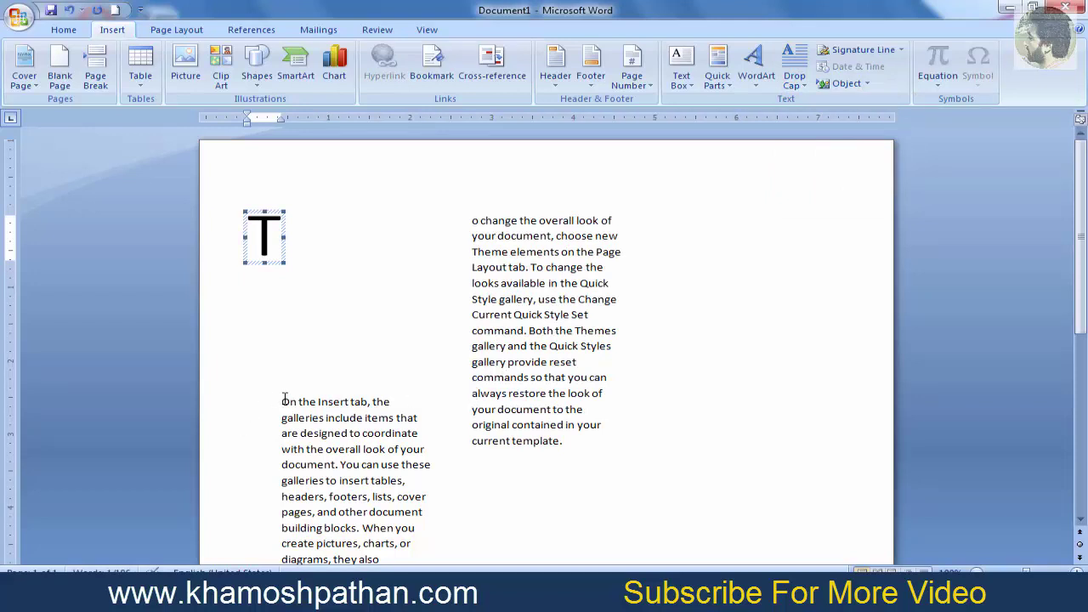
left_click_drag(288, 399, 253, 401)
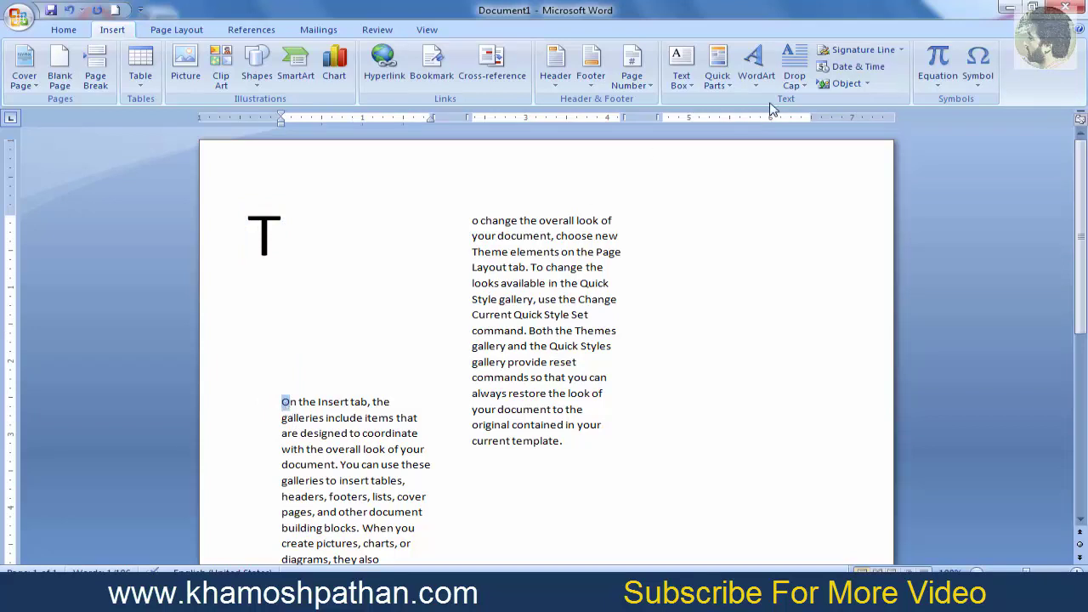
left_click(797, 85)
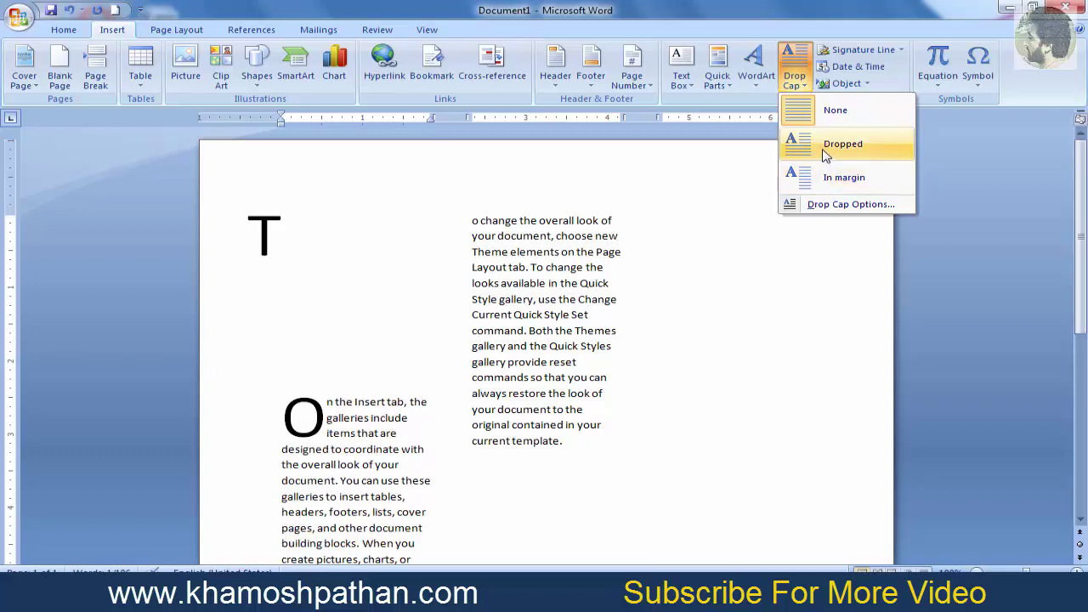
left_click(837, 177)
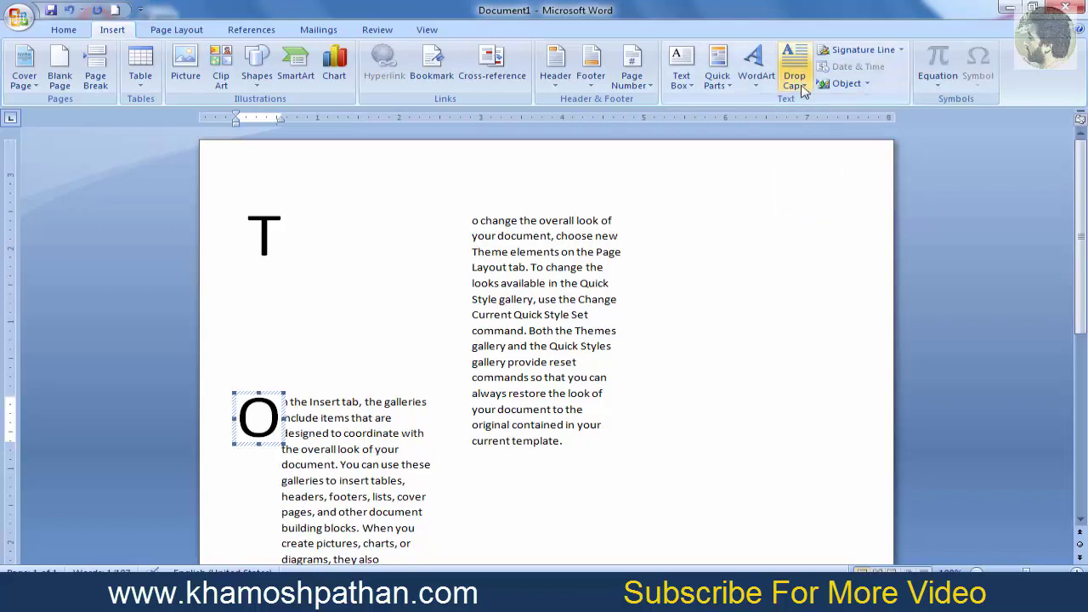
left_click(795, 68)
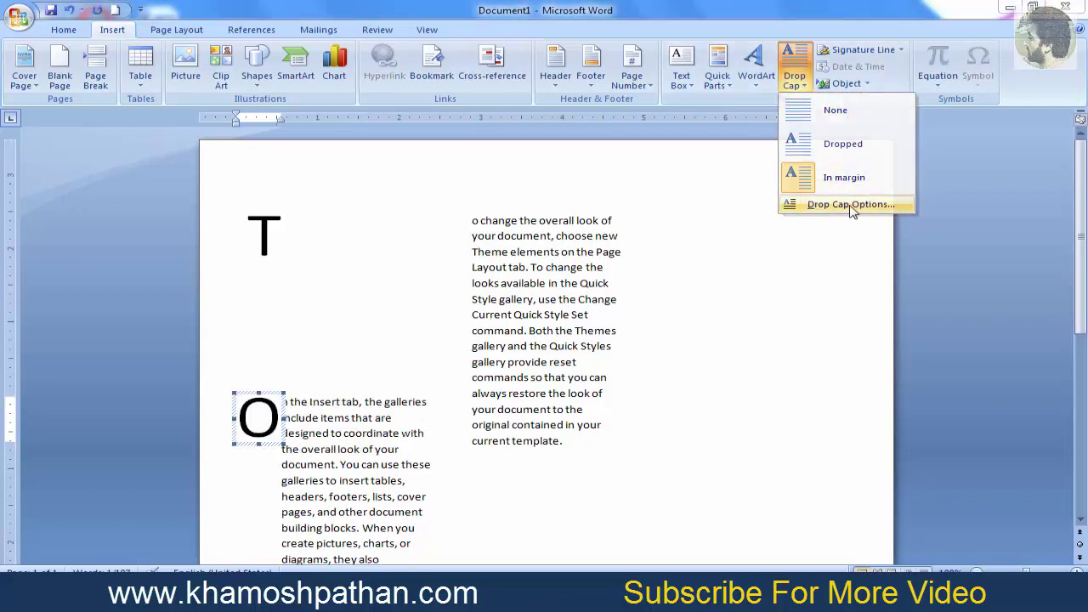
- Set the O drop cap's font to +Headings CS in Drop Cap Options
left_click(850, 205)
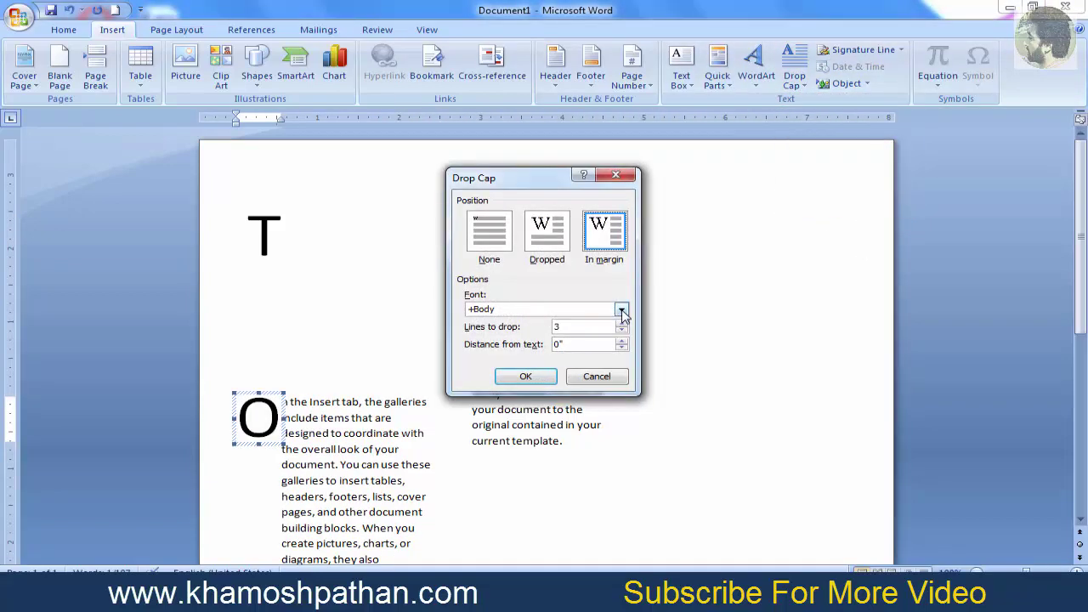
left_click(621, 310)
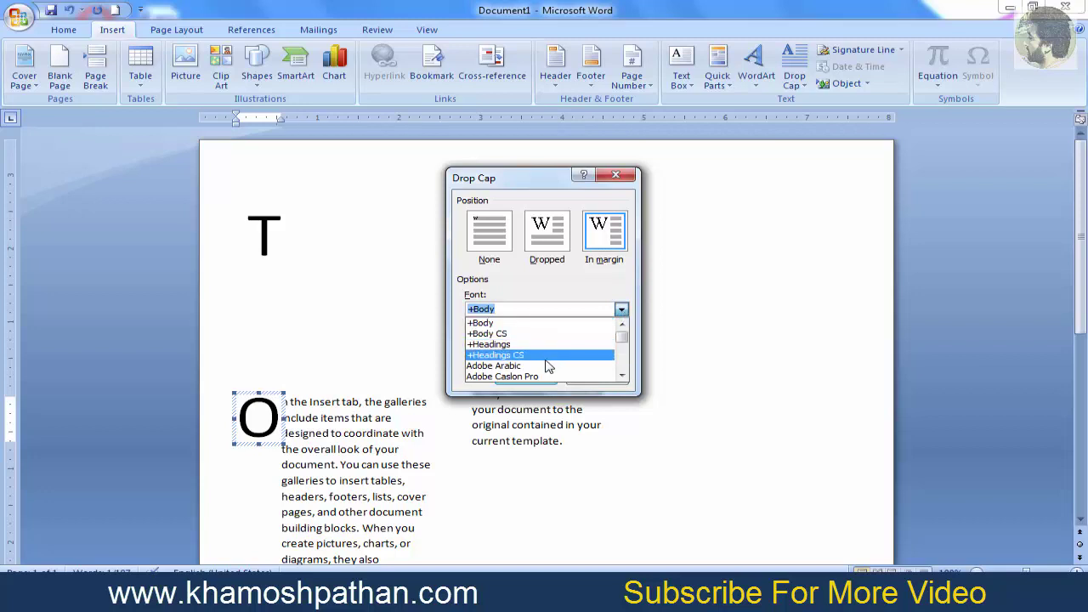
left_click(547, 356)
left_click(528, 380)
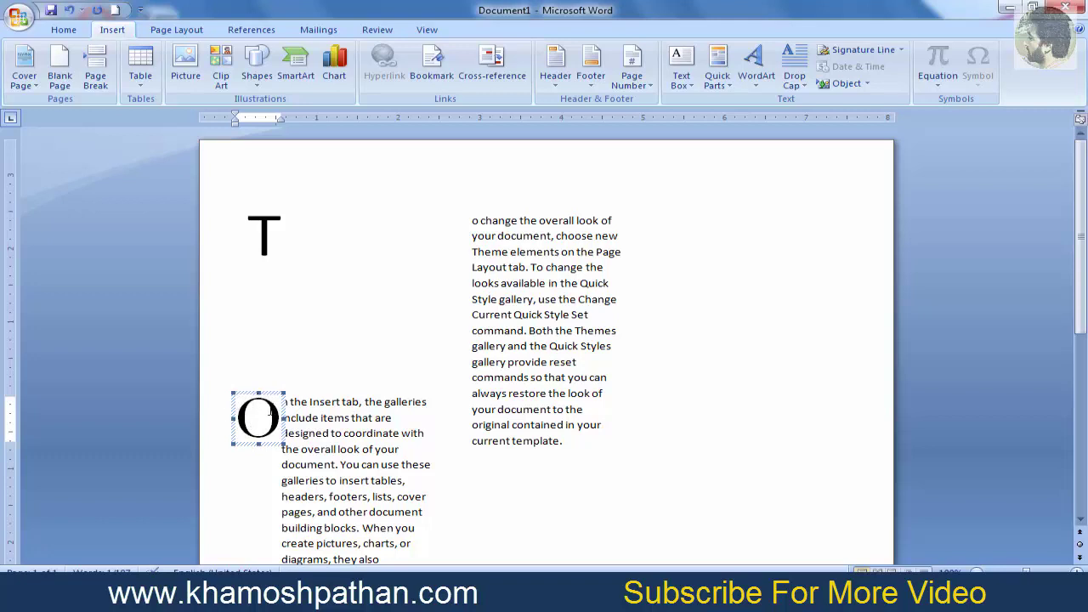
- Change the O drop cap's font to Wingdings in Drop Cap Options
left_click(795, 79)
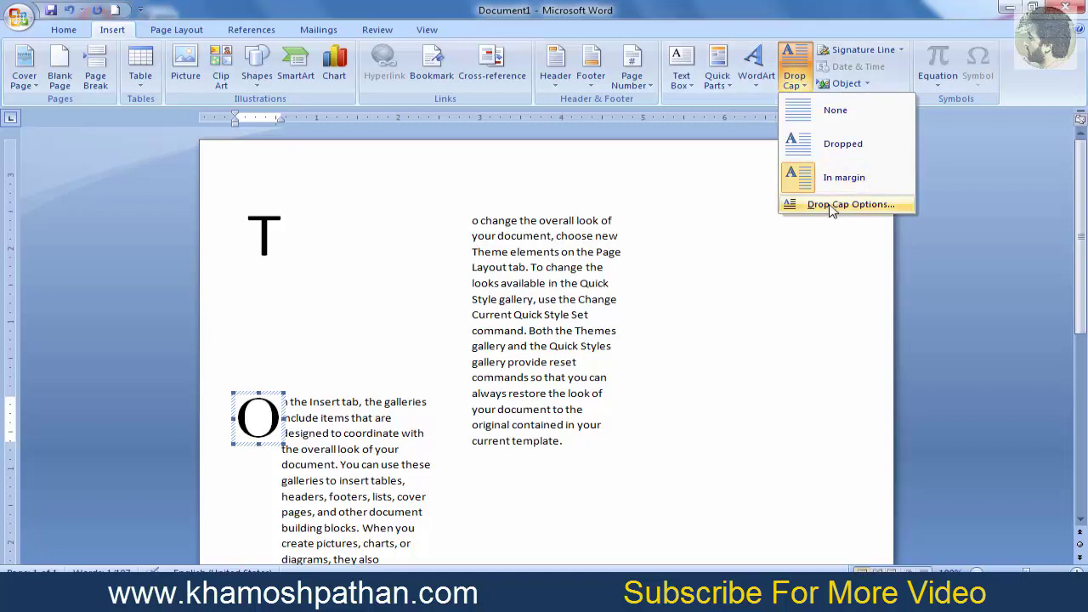
left_click(825, 206)
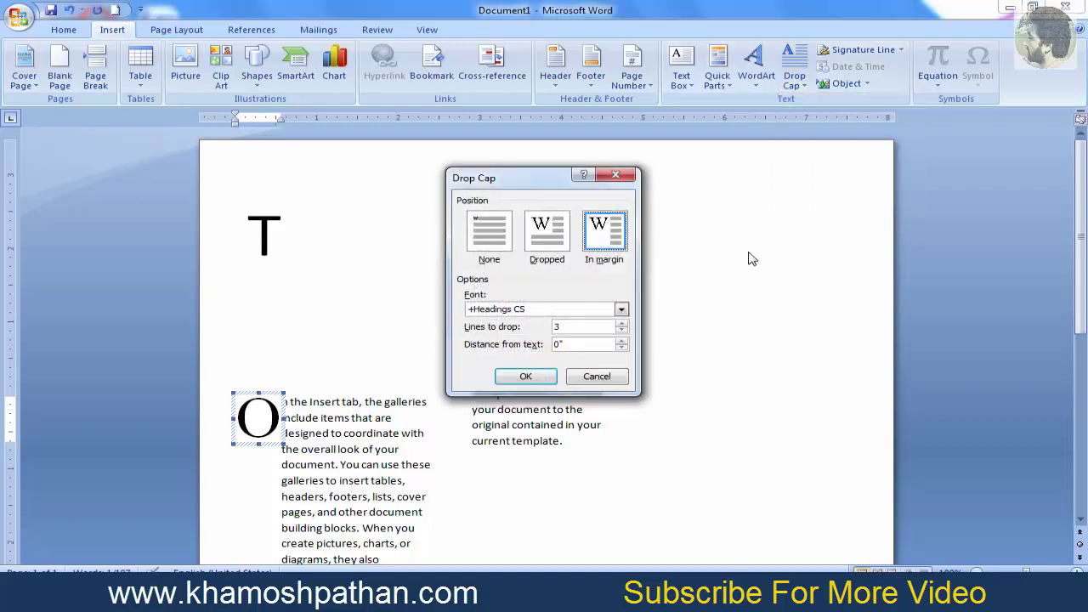
left_click(622, 309)
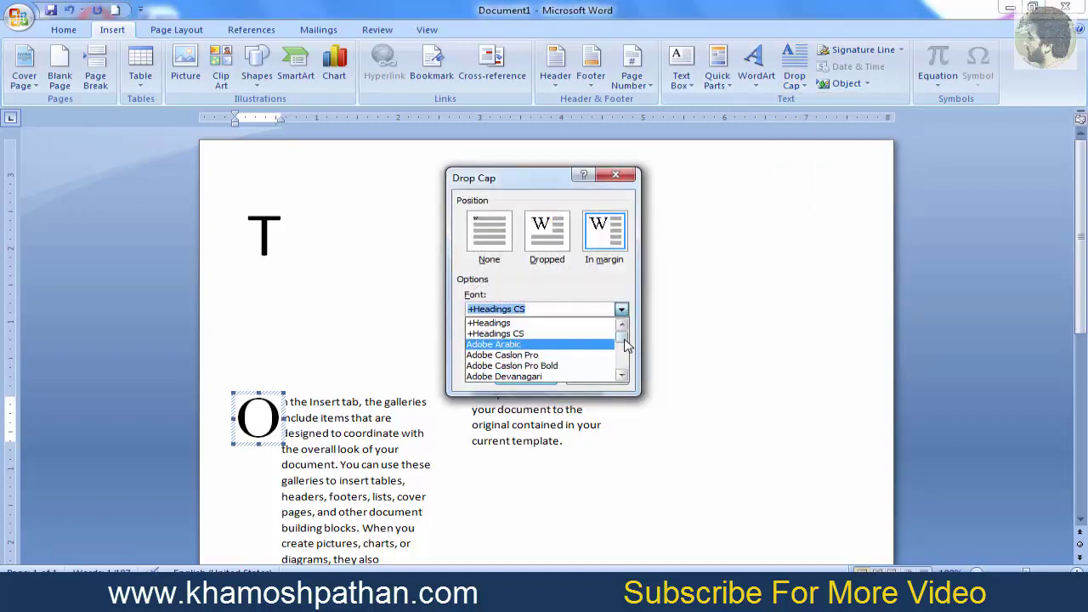
left_click_drag(622, 337, 625, 375)
left_click(510, 354)
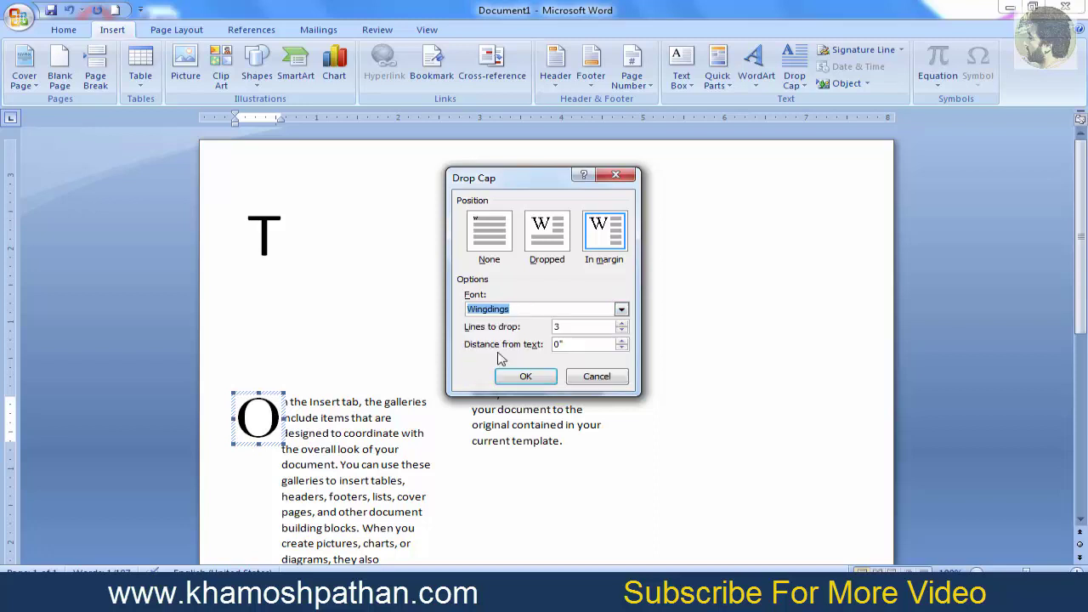
left_click(527, 377)
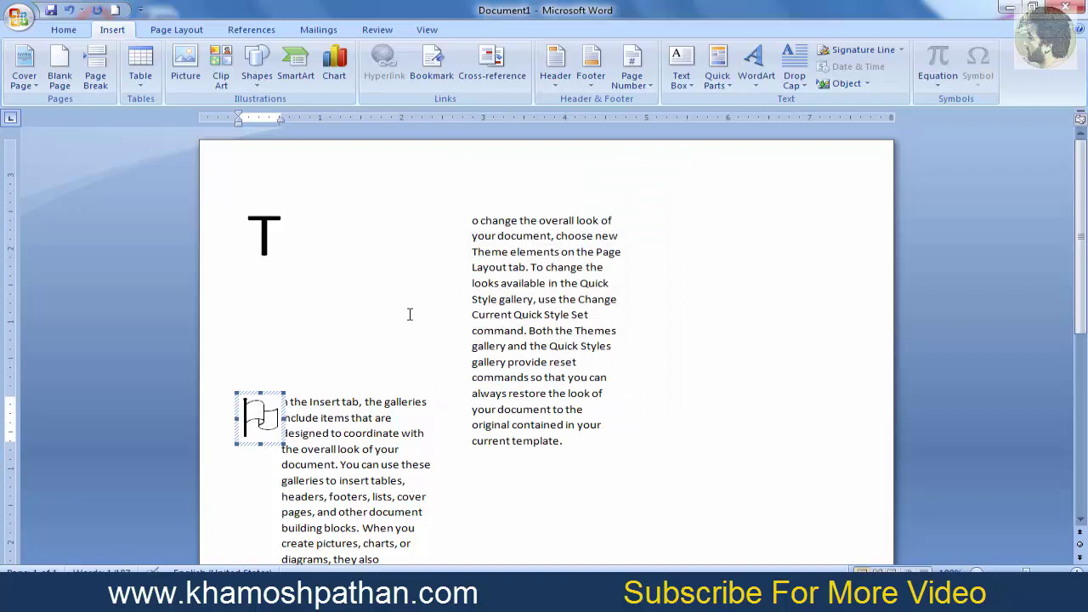
- Set the O drop cap's font to Kokila in Drop Cap Options
left_click(807, 83)
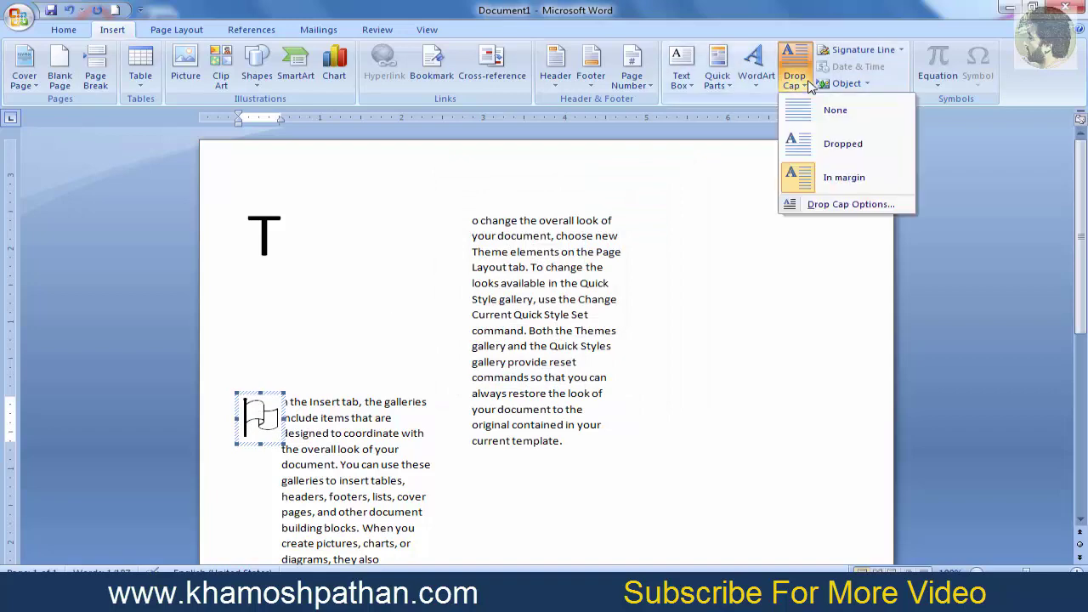
left_click(839, 205)
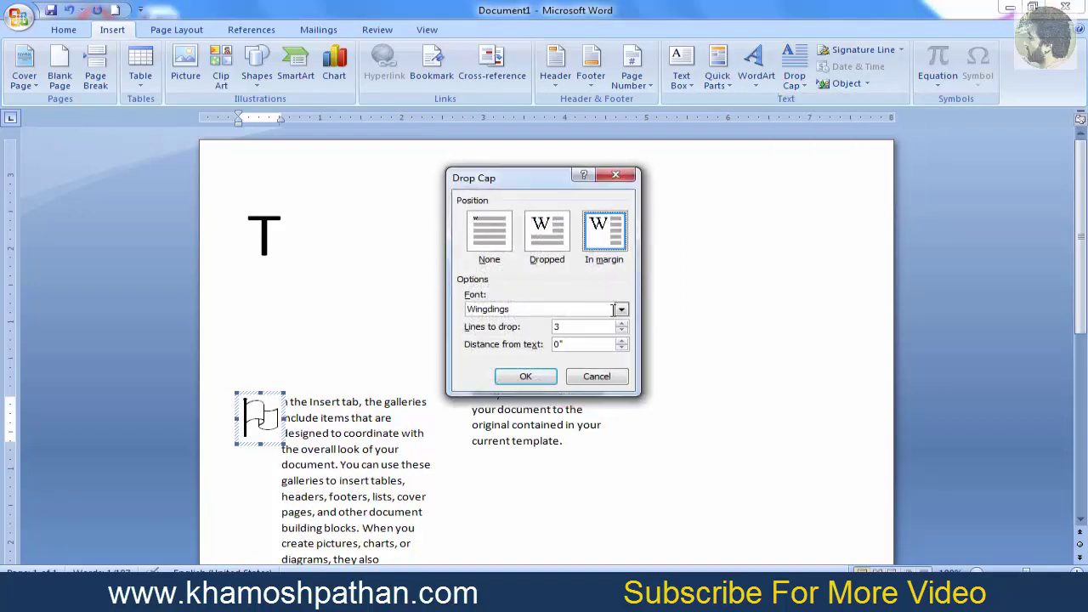
left_click(621, 310)
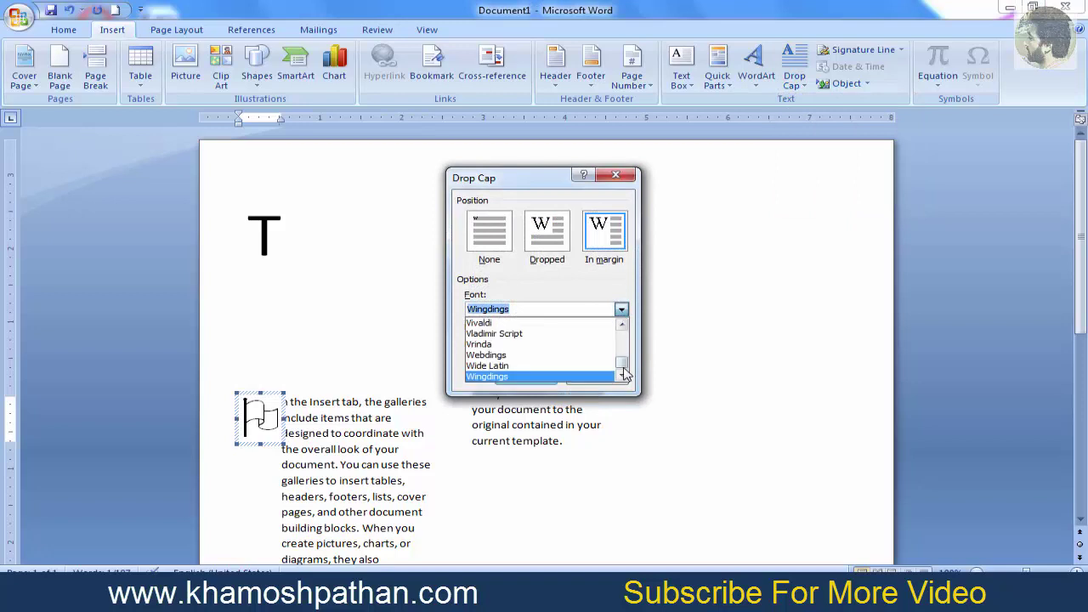
left_click_drag(626, 367, 624, 348)
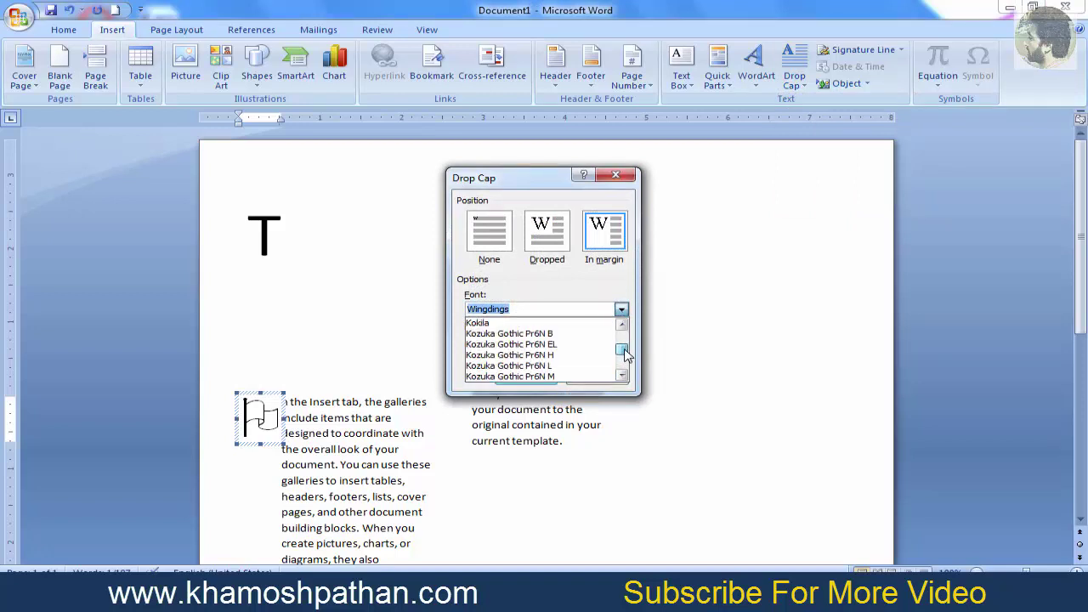
left_click(488, 324)
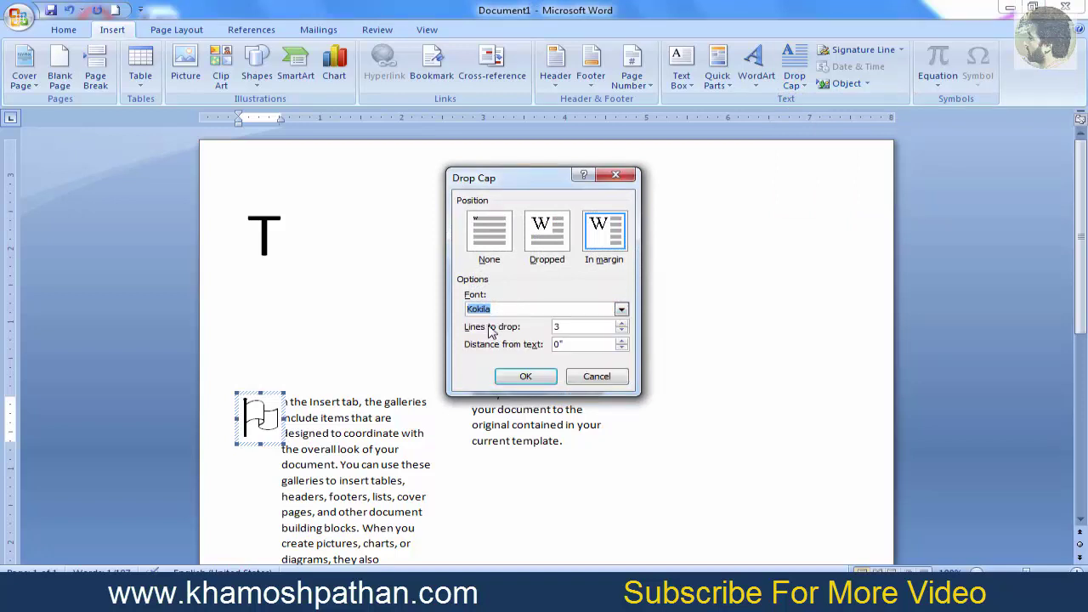
left_click(526, 375)
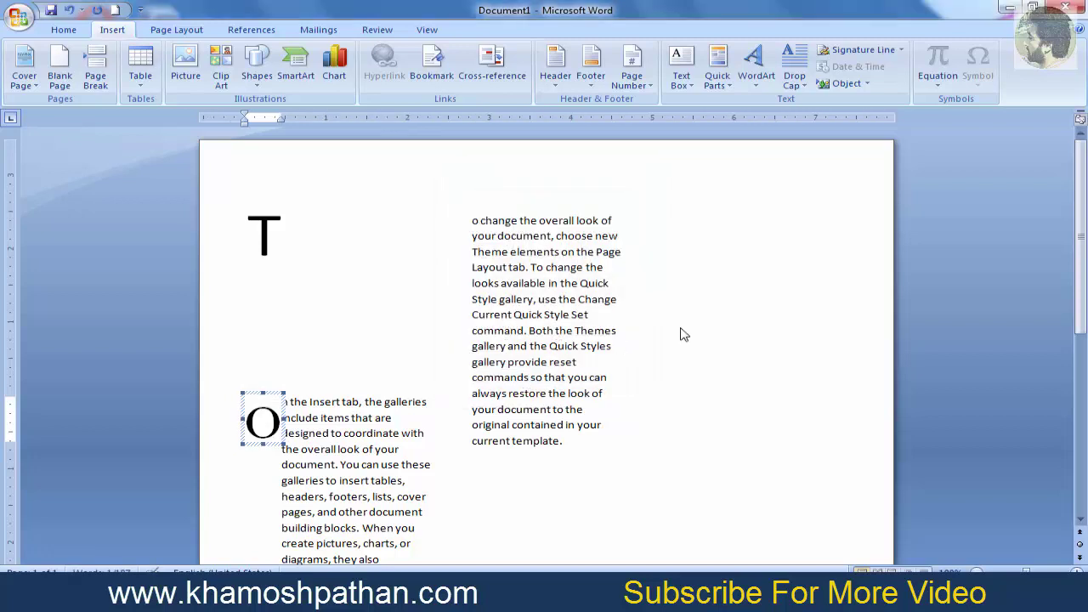